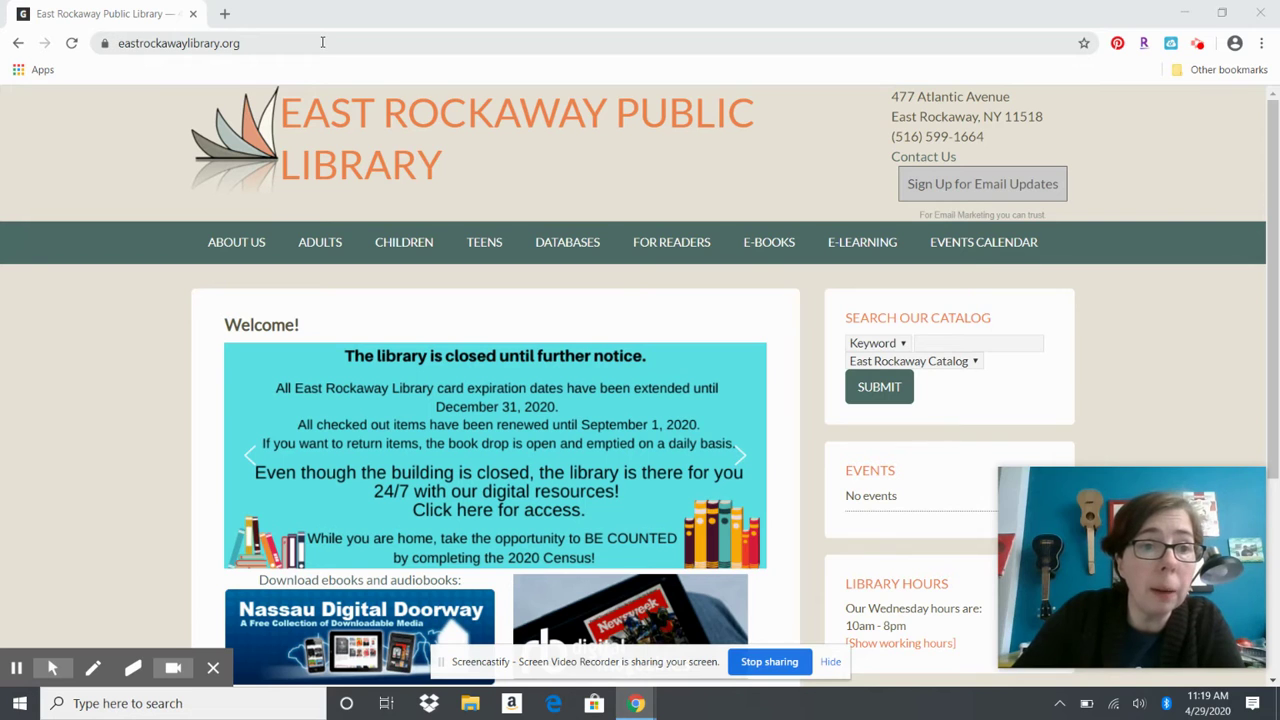
Go to the library's Digital Magazines page from the E-BOOKS menu
mouse_move(769, 245)
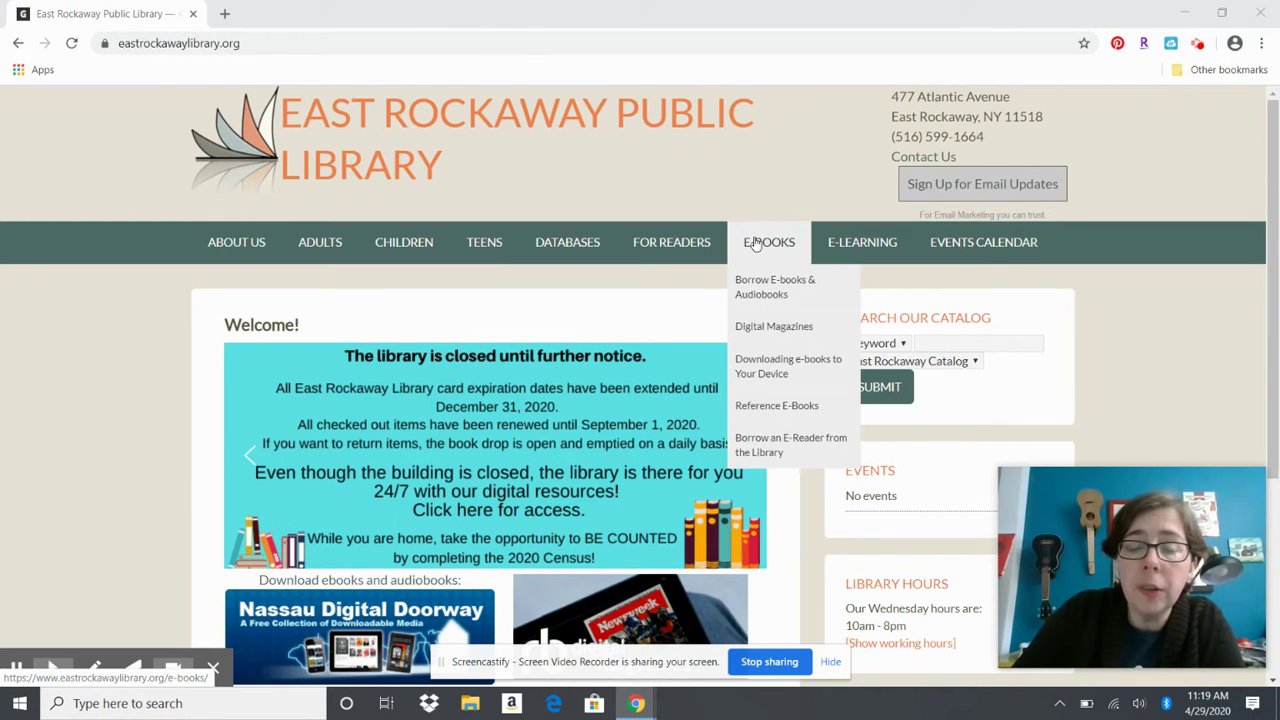
click(750, 326)
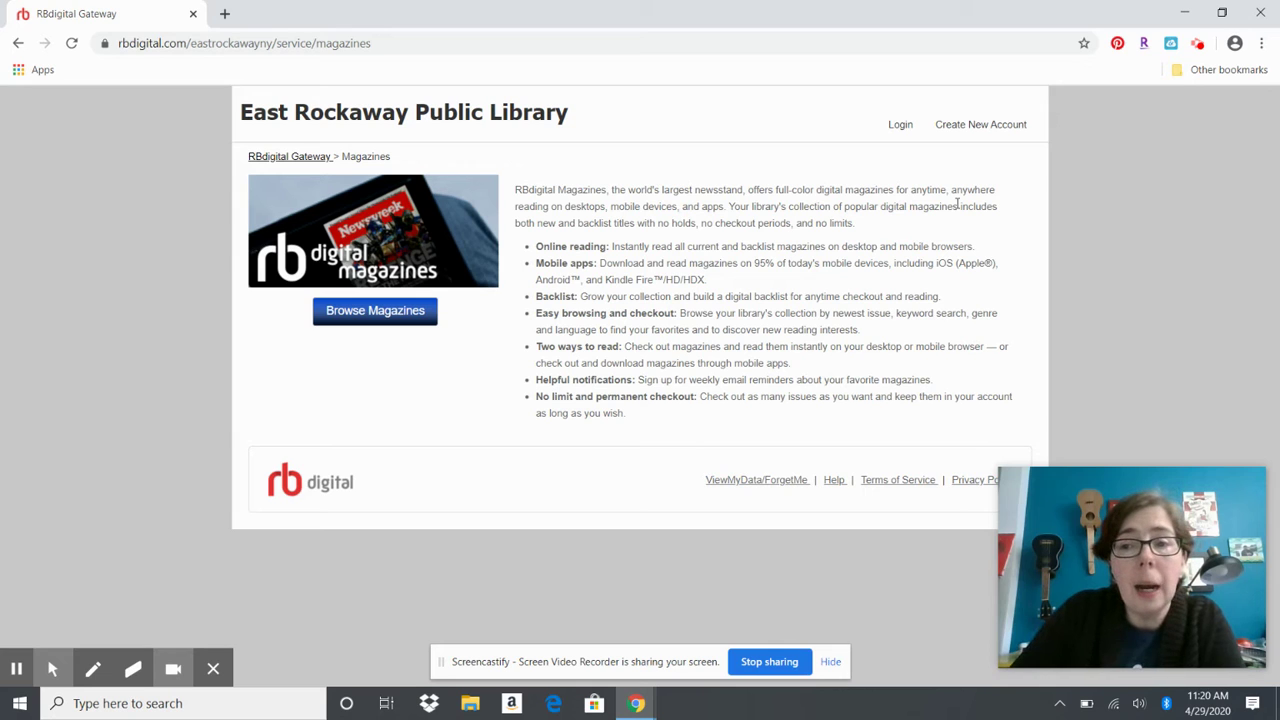
Start creating a new RBdigital Magazines account
click(965, 124)
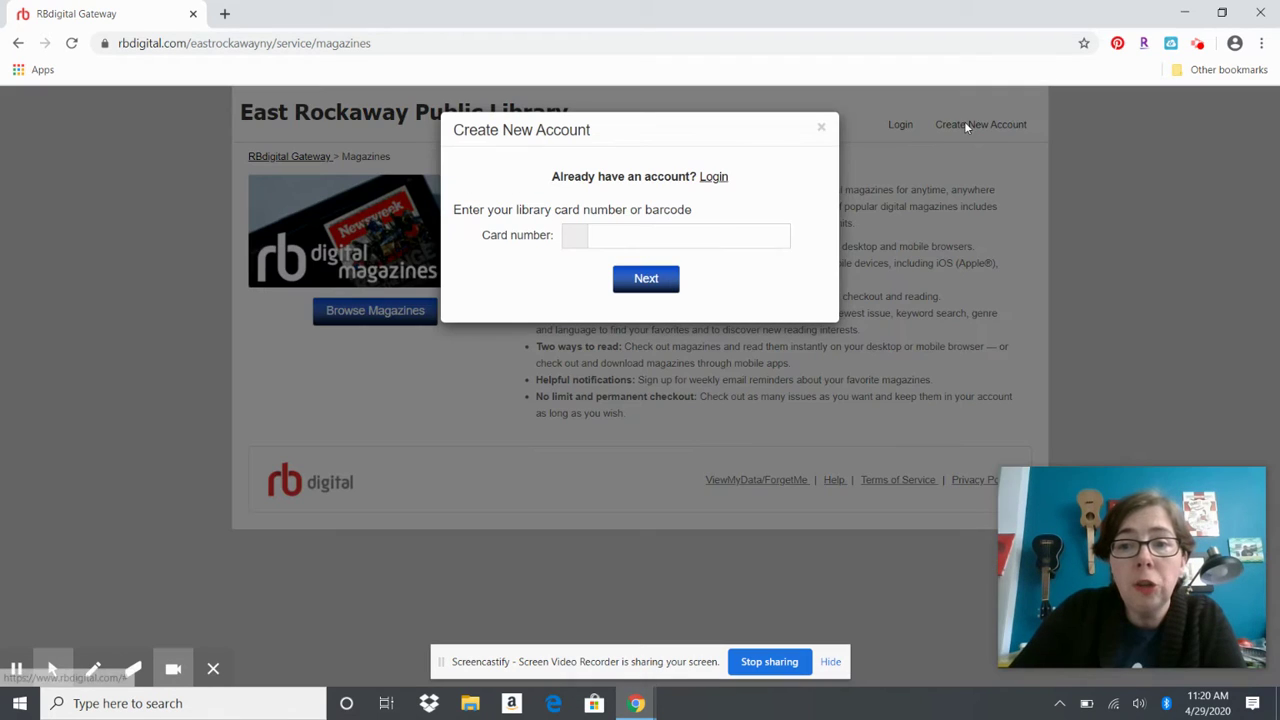
Enter the library card number and continue to the personal details step
click(698, 227)
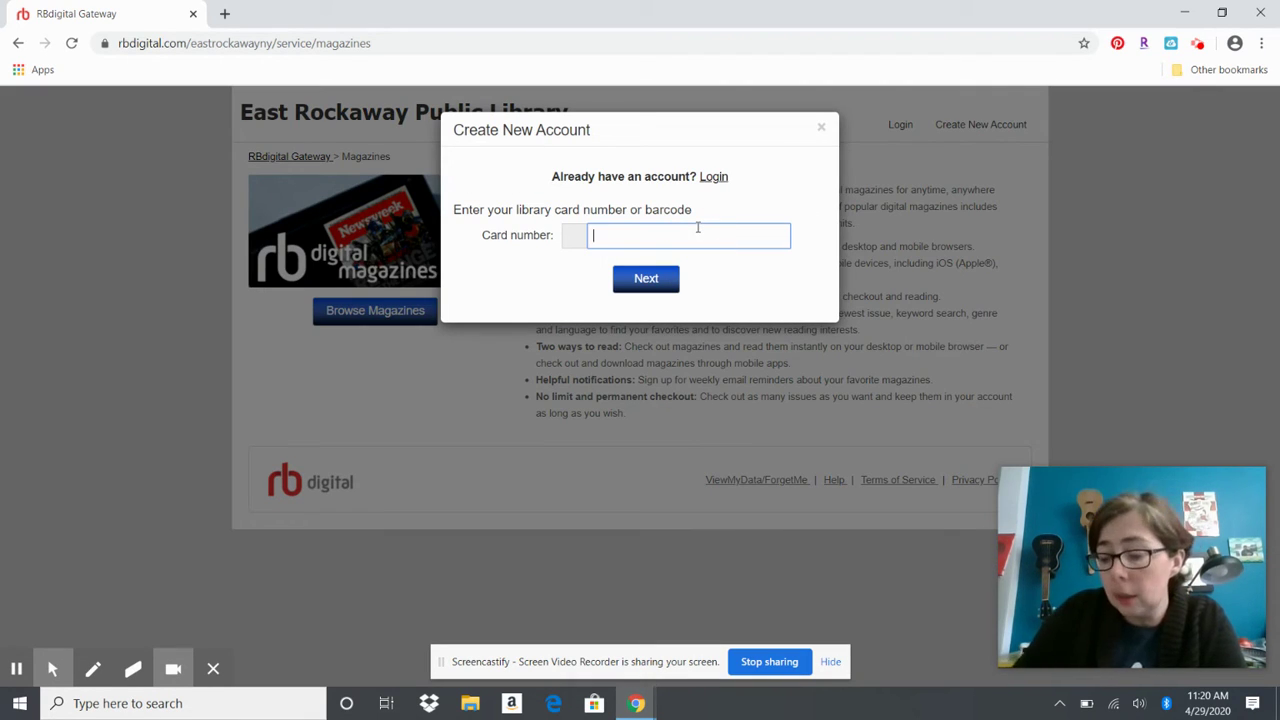
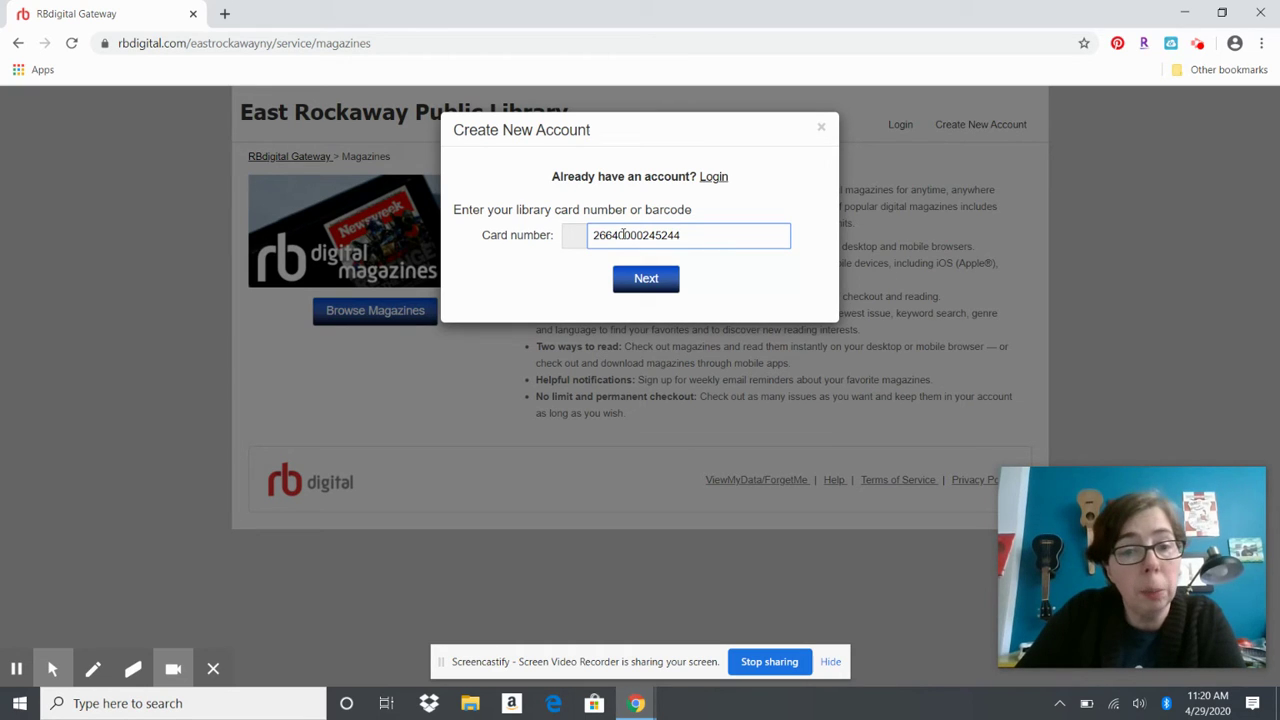
click(652, 282)
Fill in first name ERPL, last name Reference, and the library e-mail, typed twice to confirm
click(678, 216)
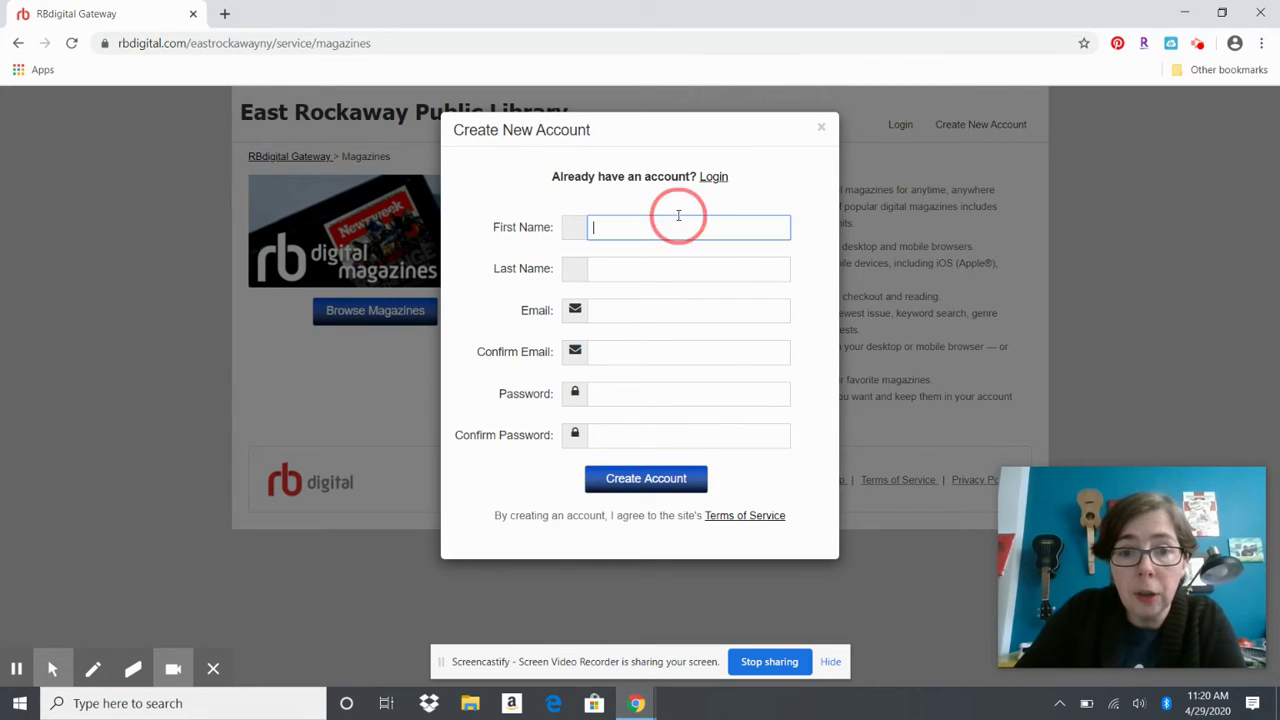
key(Tab)
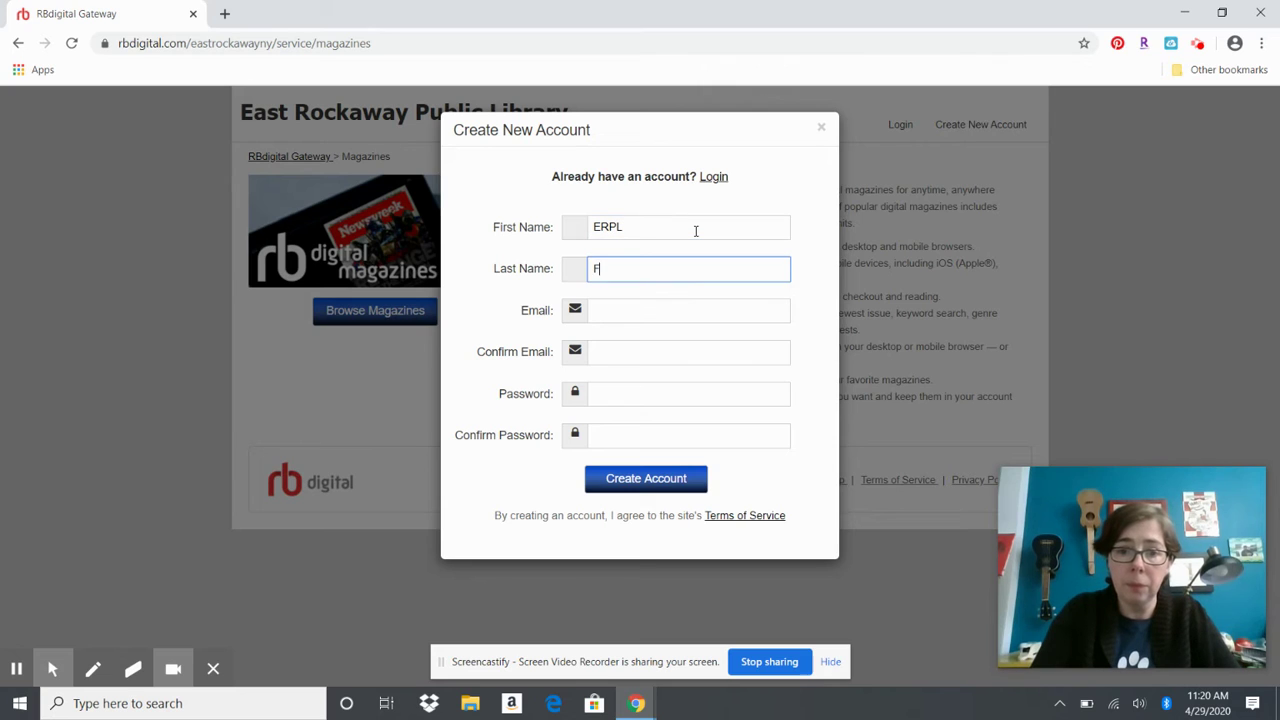
key(BackSpace)
key(BackSpace)
key(BackSpace)
key(BackSpace)
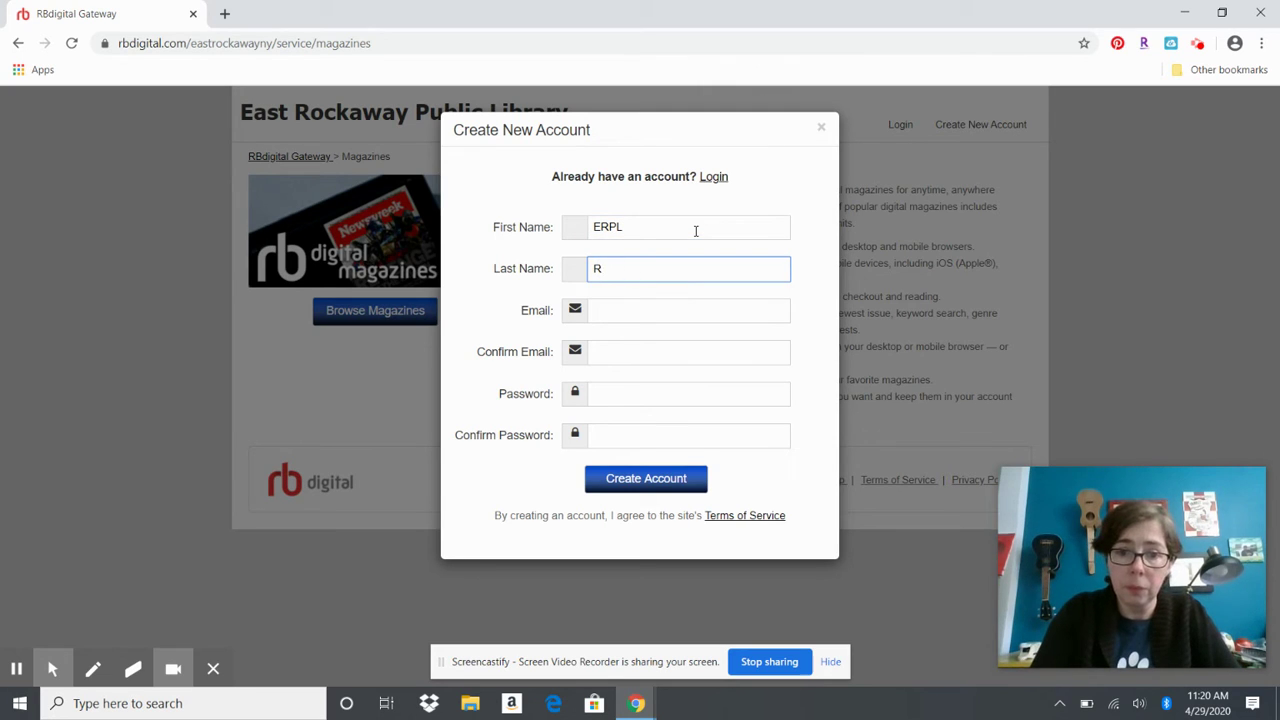
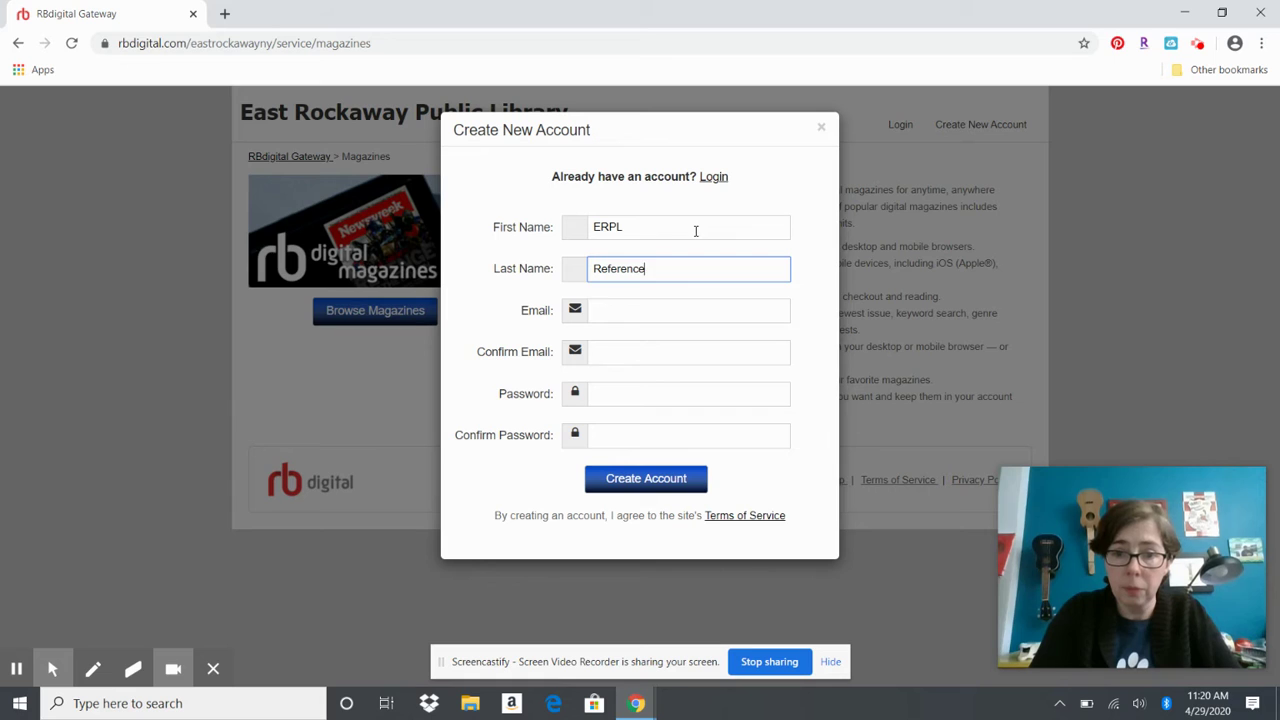
key(Tab)
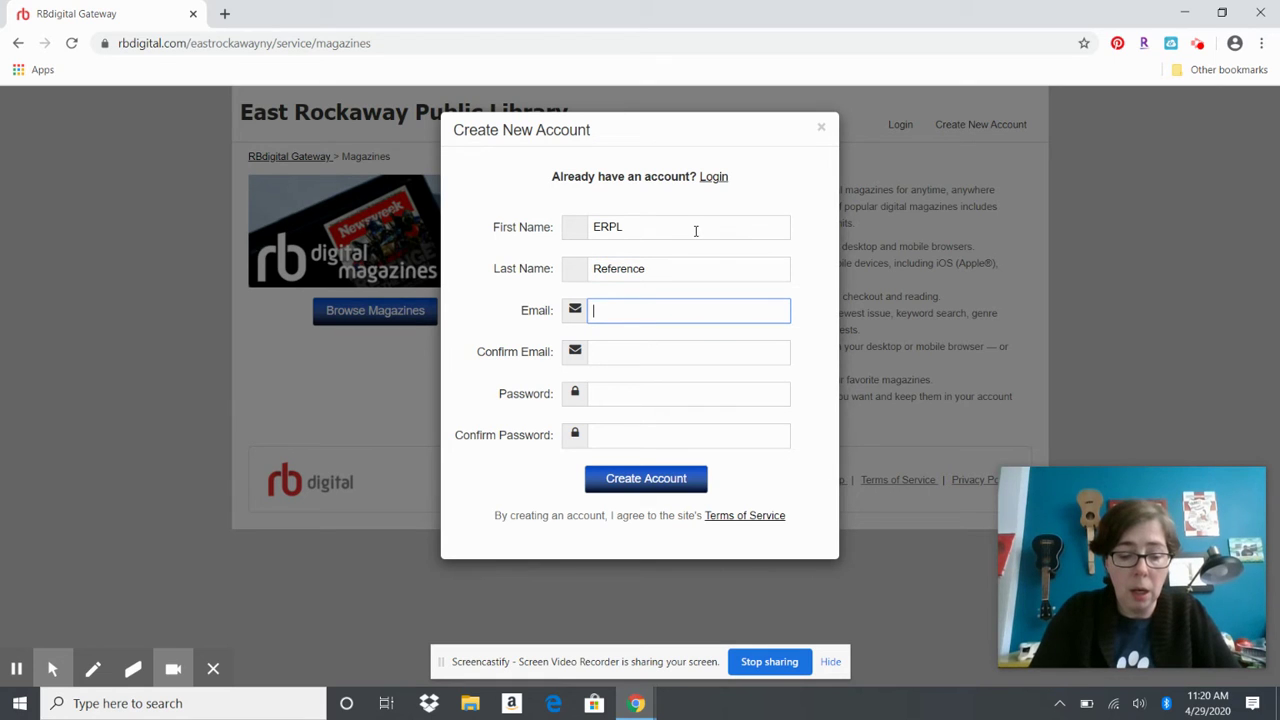
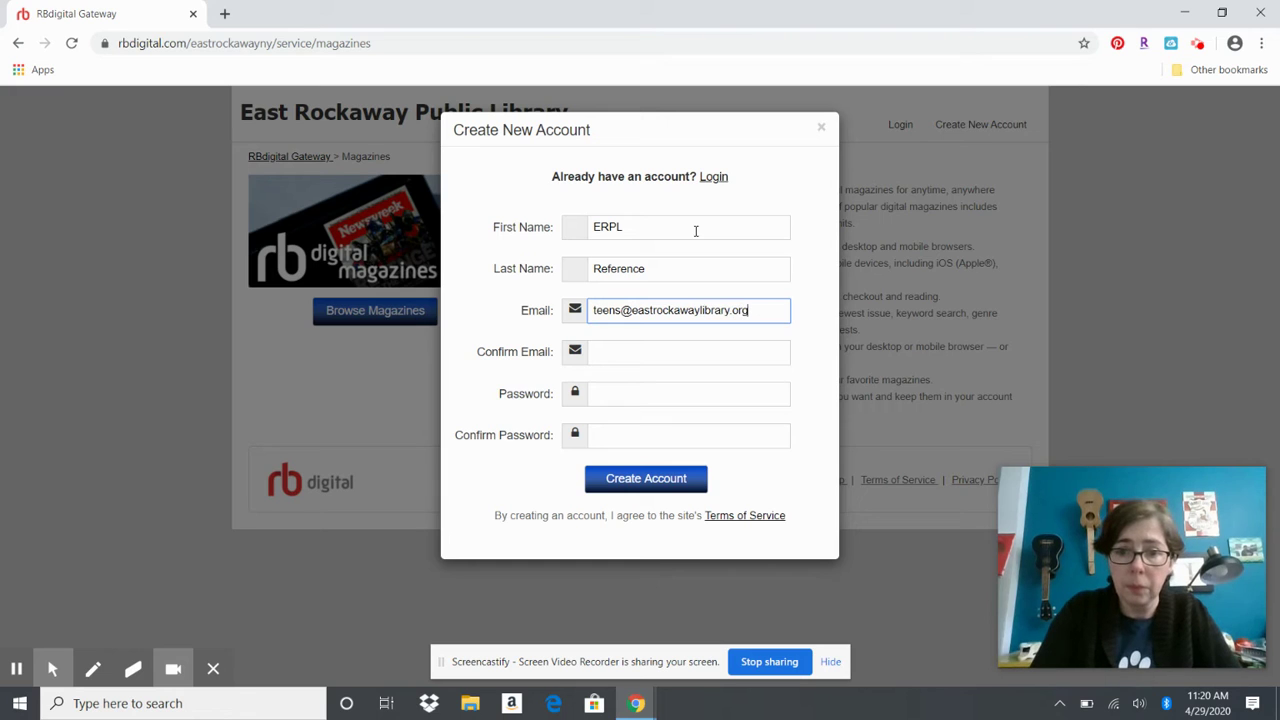
key(Tab)
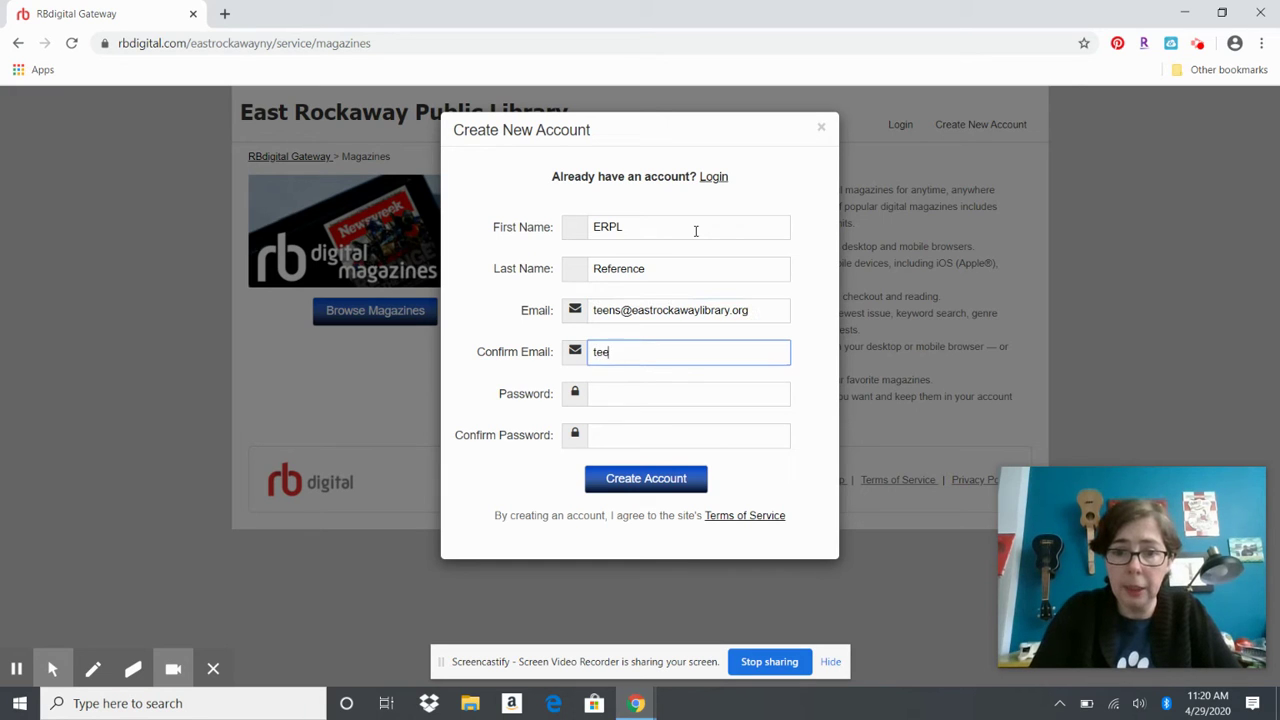
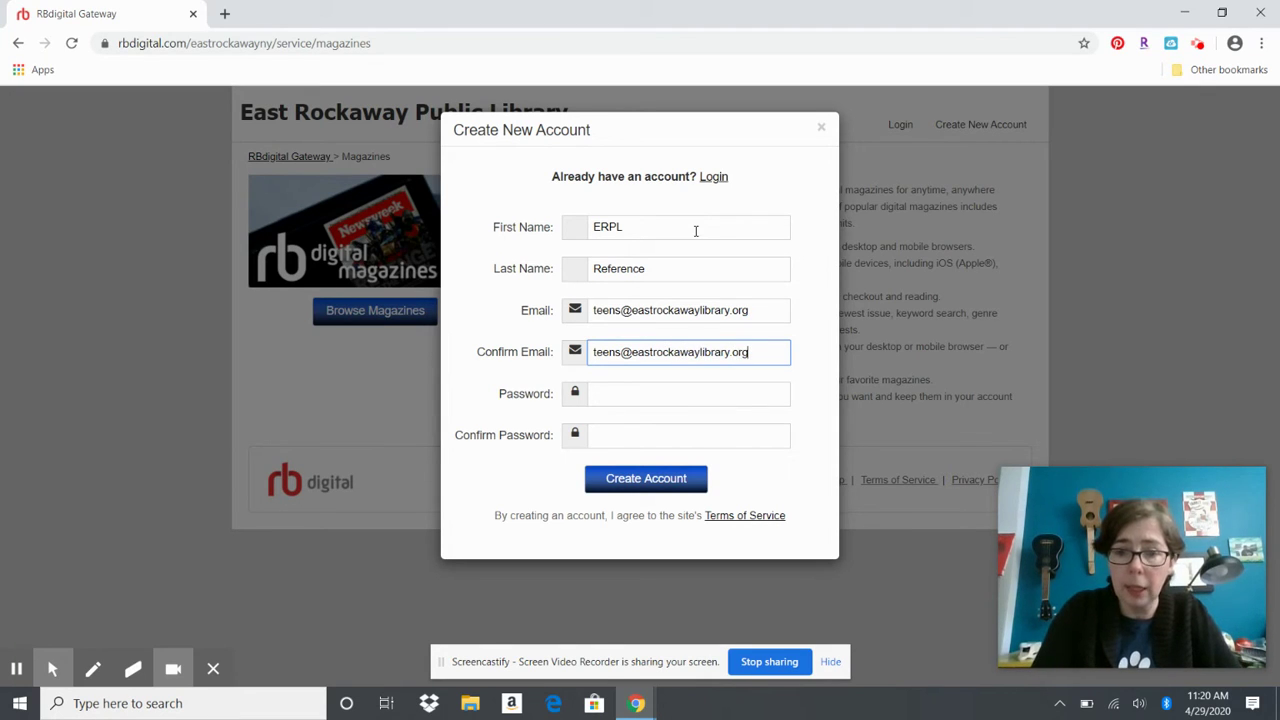
Enter and confirm the account password, then submit the registration
key(Tab)
text(••••••)
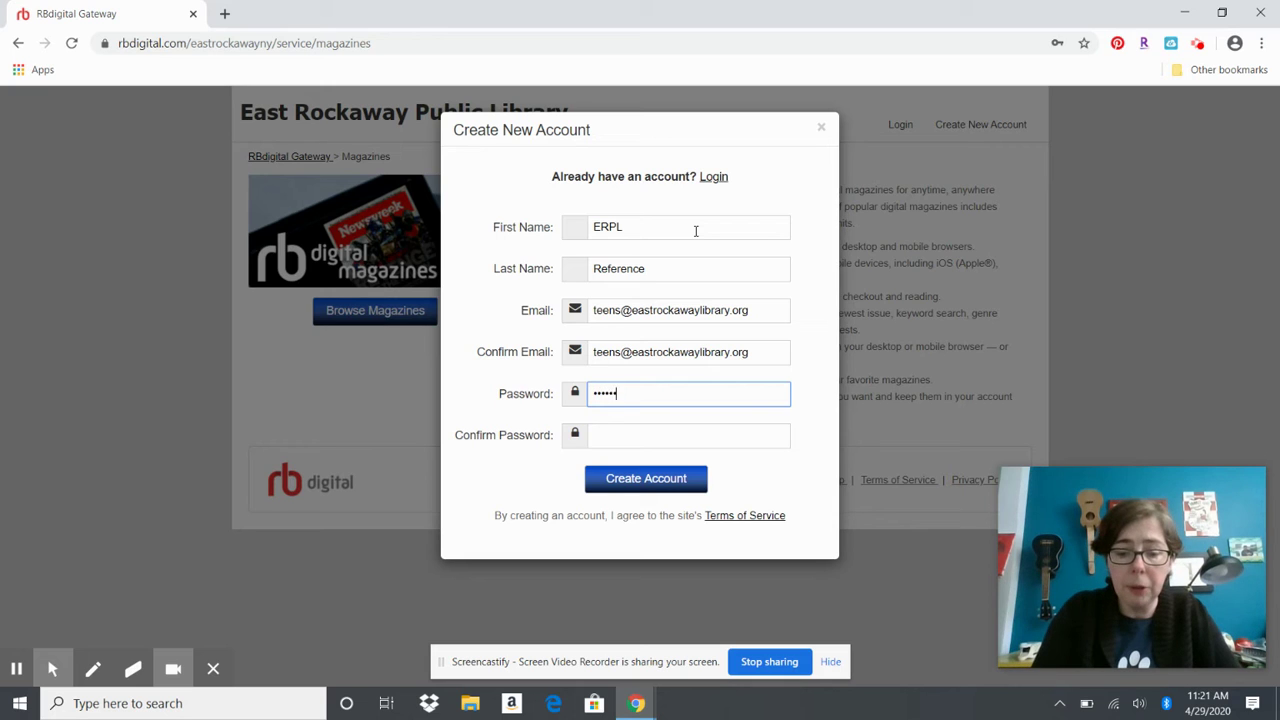
key(Tab)
text(••••••••)
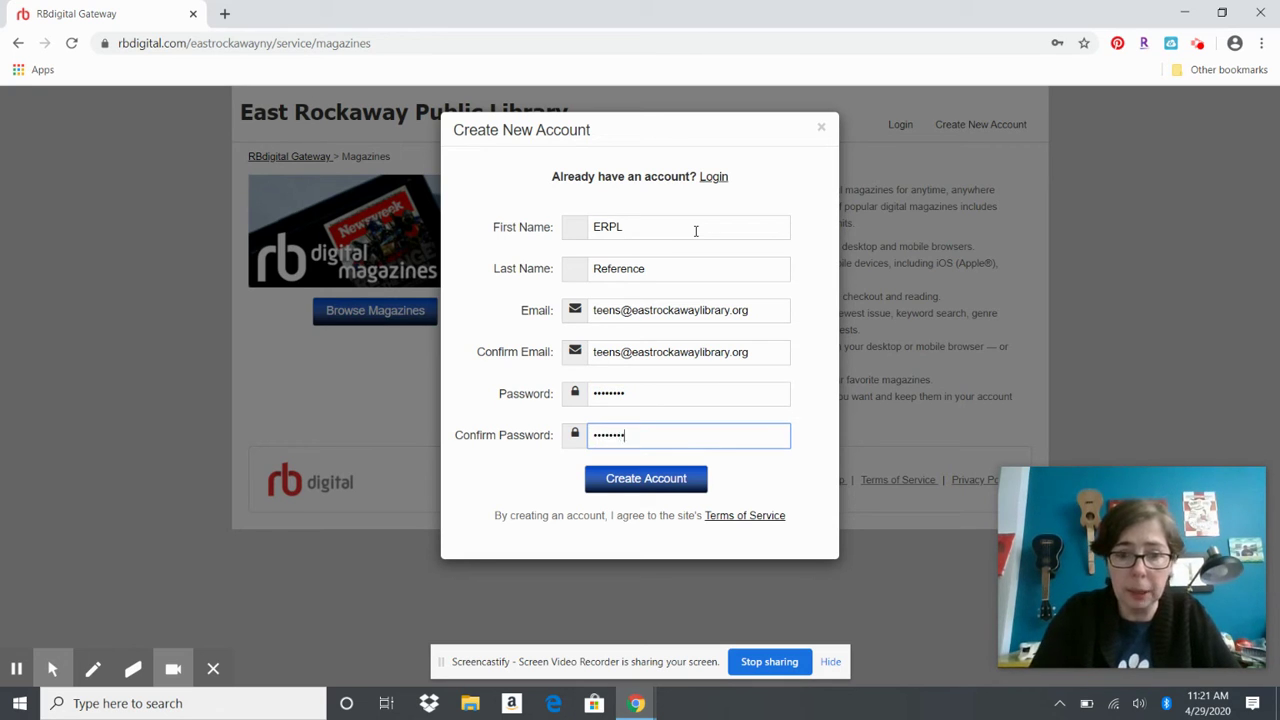
click(648, 480)
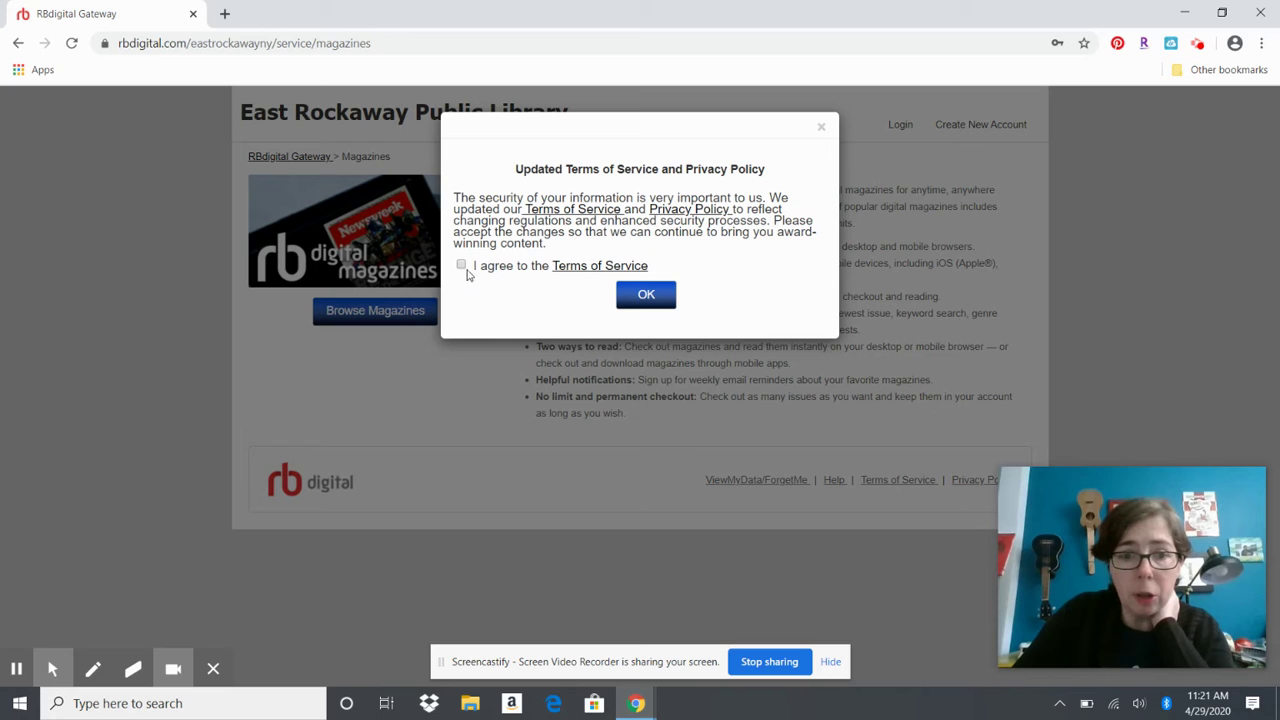
Accept the updated Terms of Service, then browse the magazine collection
click(461, 265)
click(640, 292)
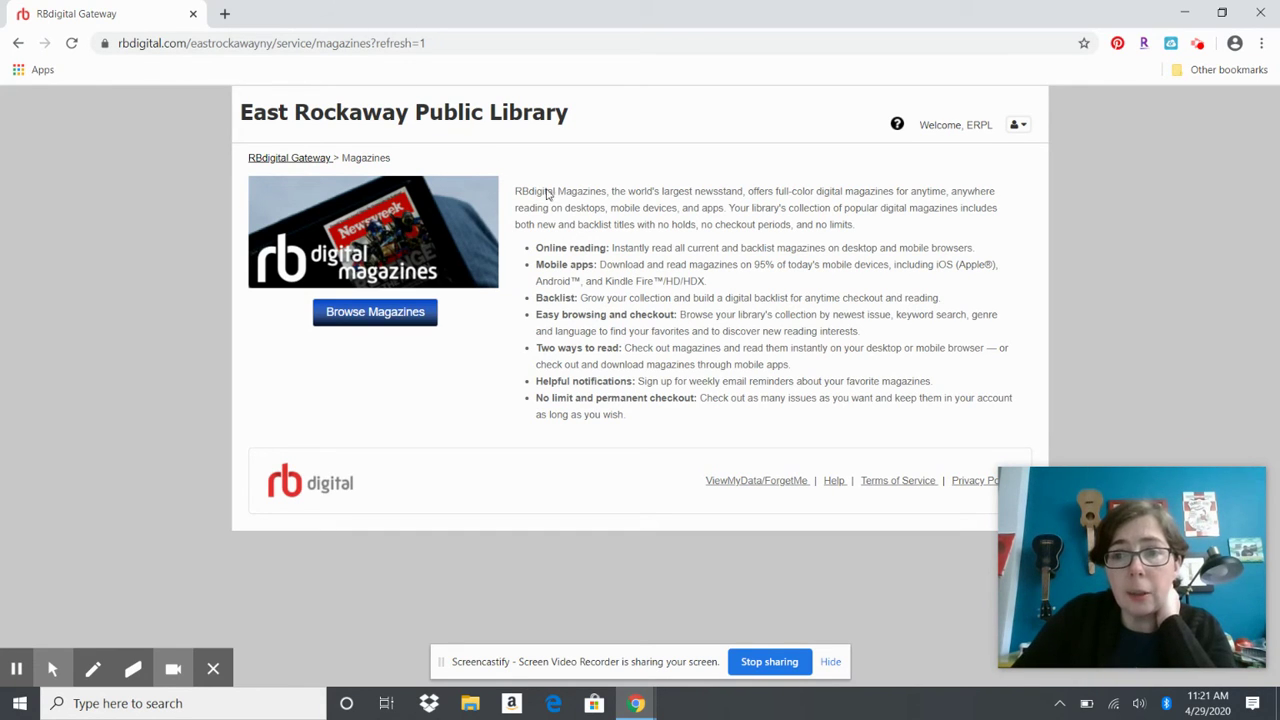
click(416, 312)
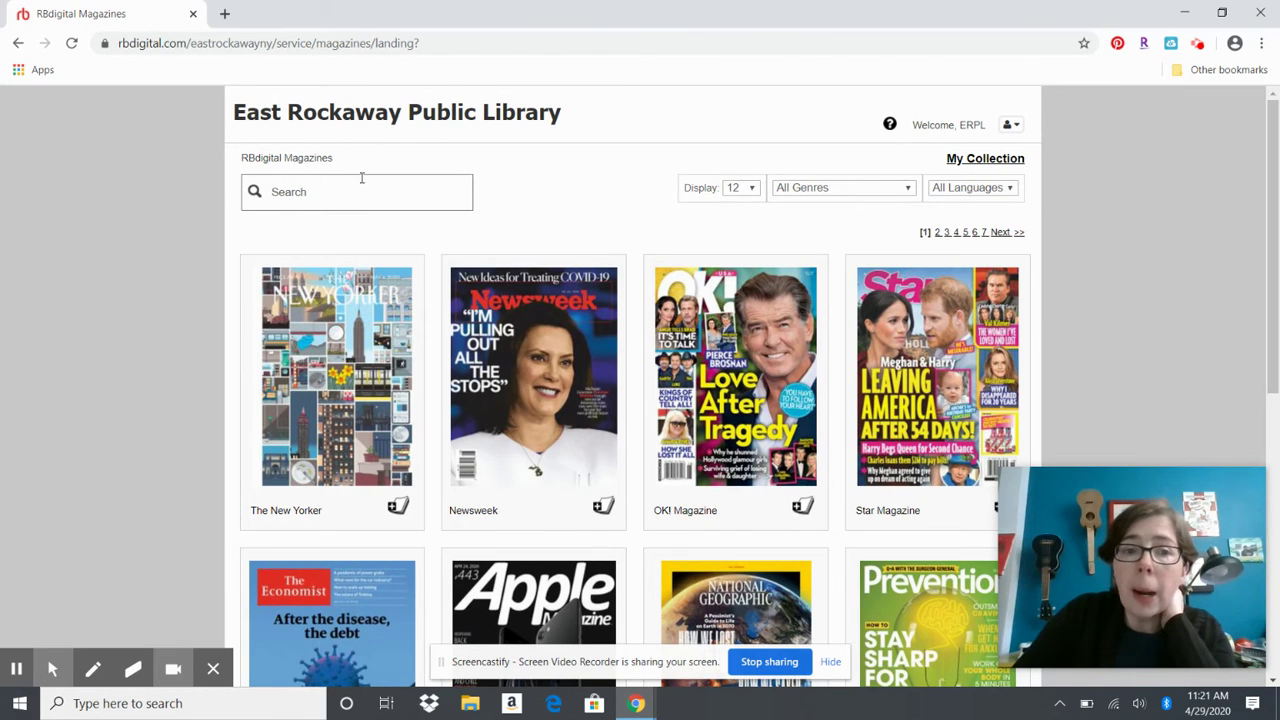
Filter to English-language Home & Garden magazines and open HGTV Magazine
click(957, 190)
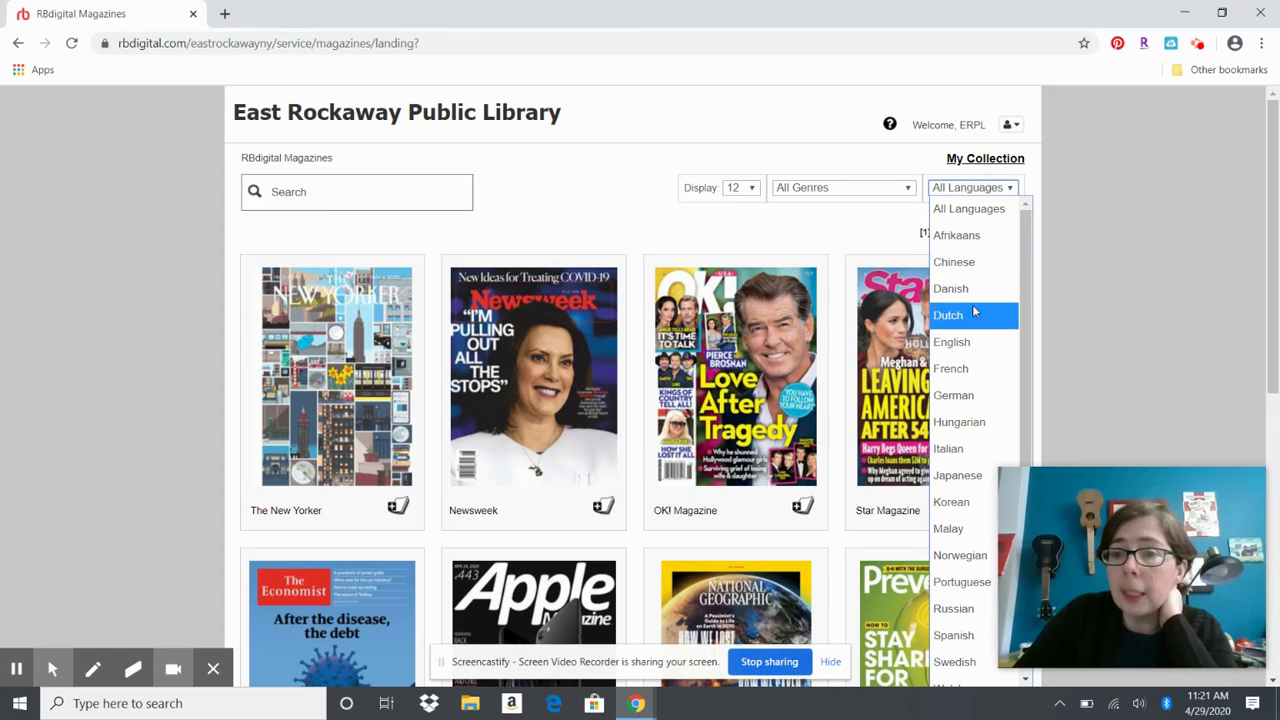
click(970, 343)
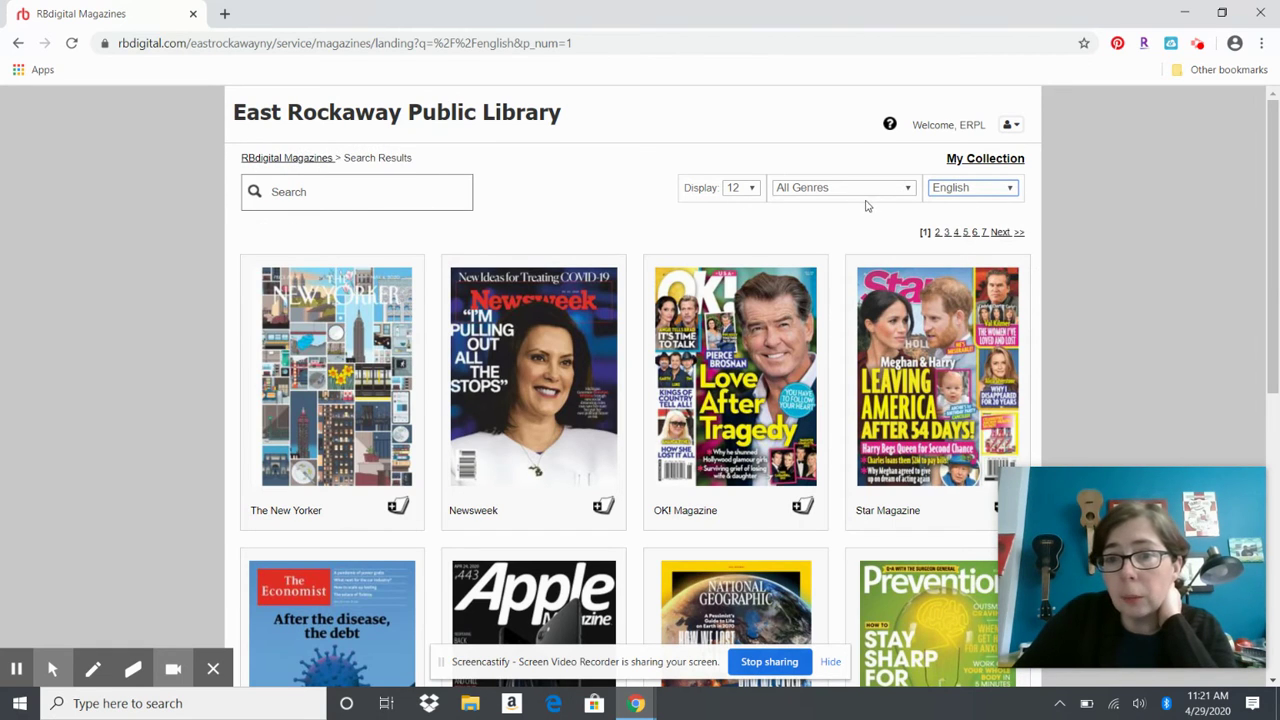
click(869, 192)
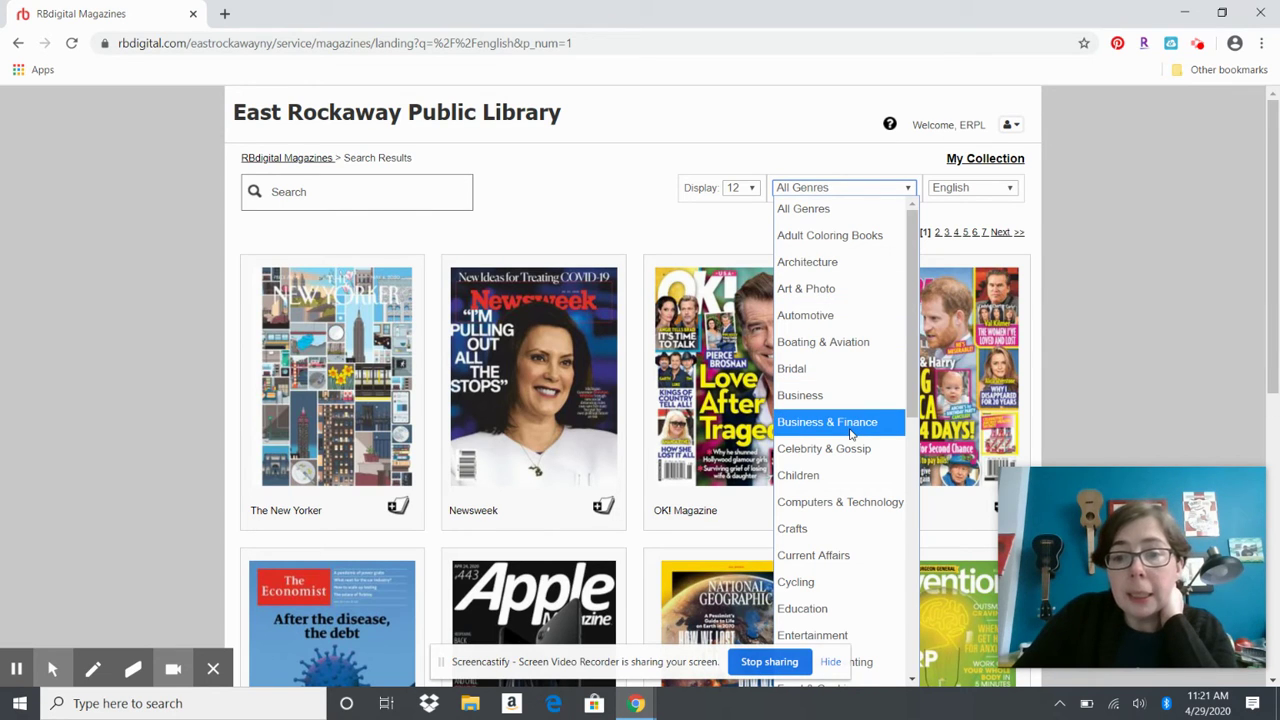
scroll(843, 512, down, 3)
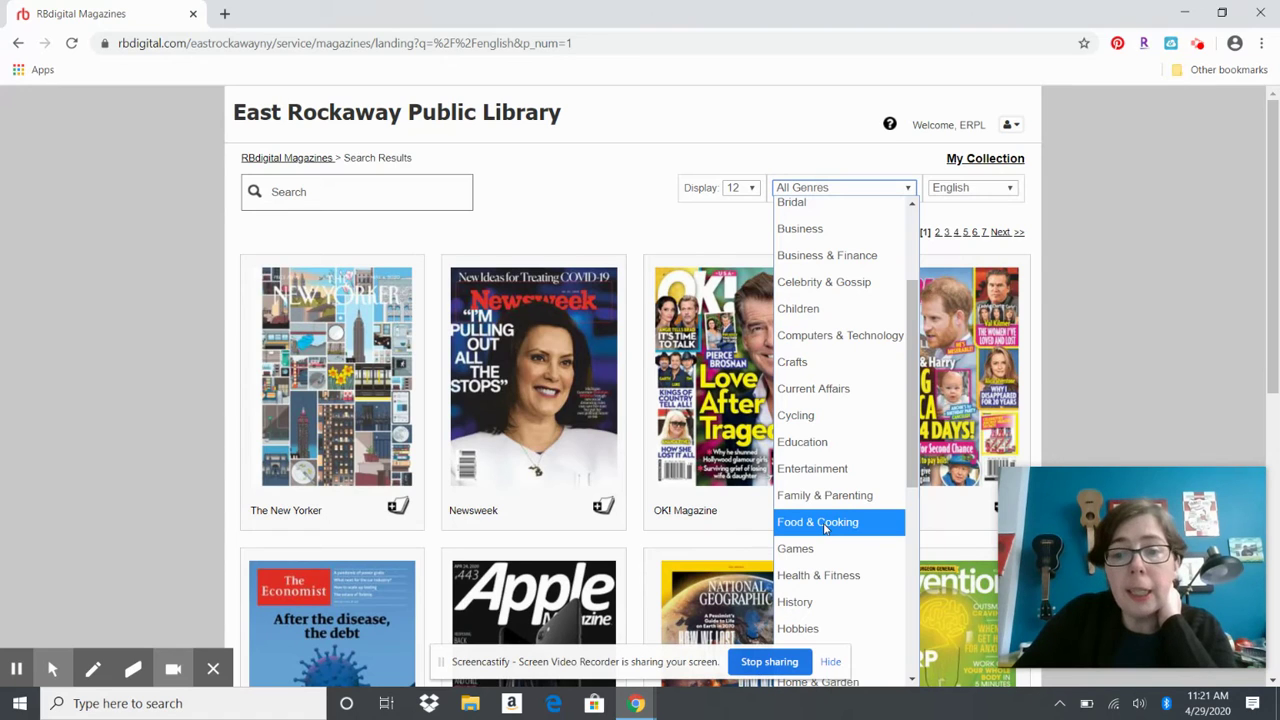
scroll(825, 528, down, 3)
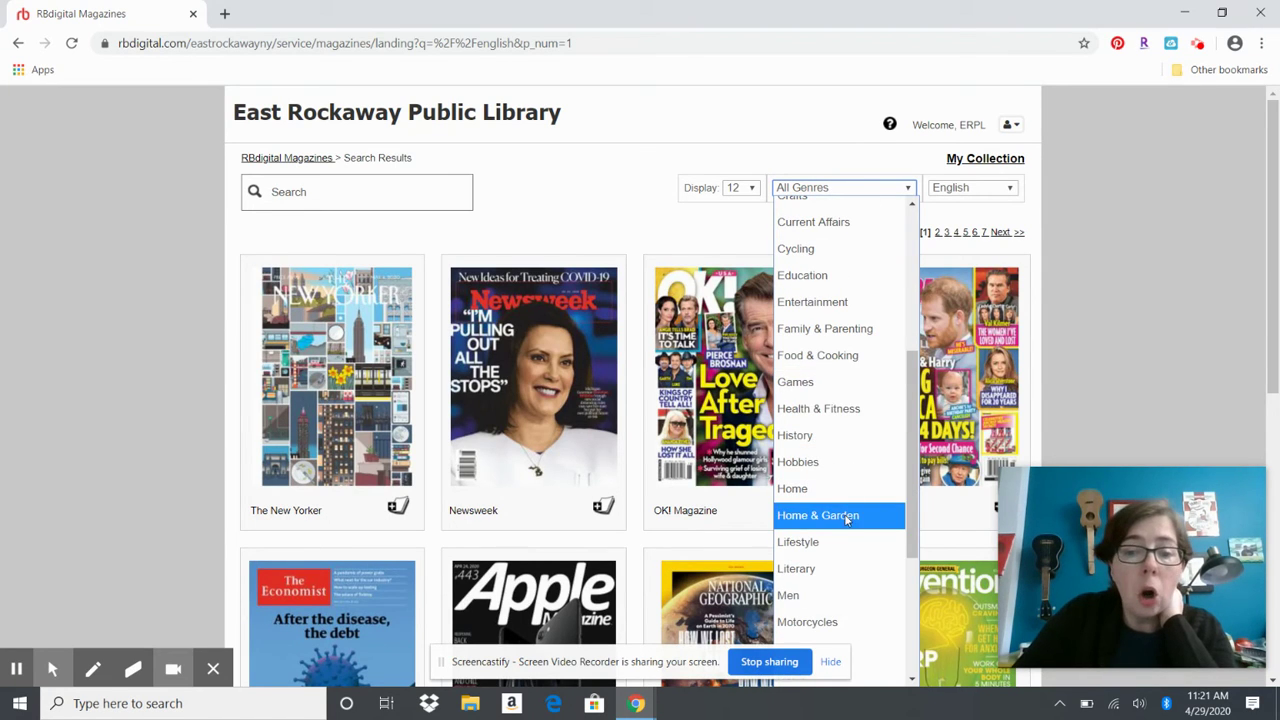
click(843, 515)
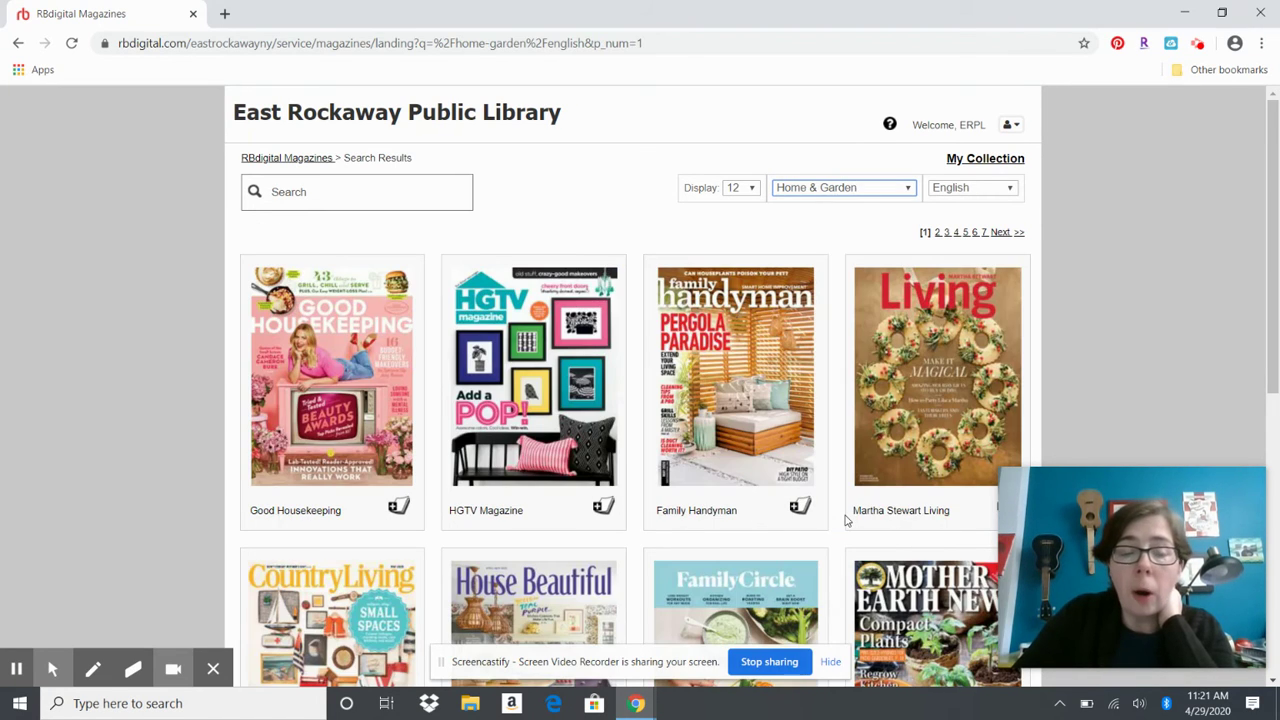
click(487, 372)
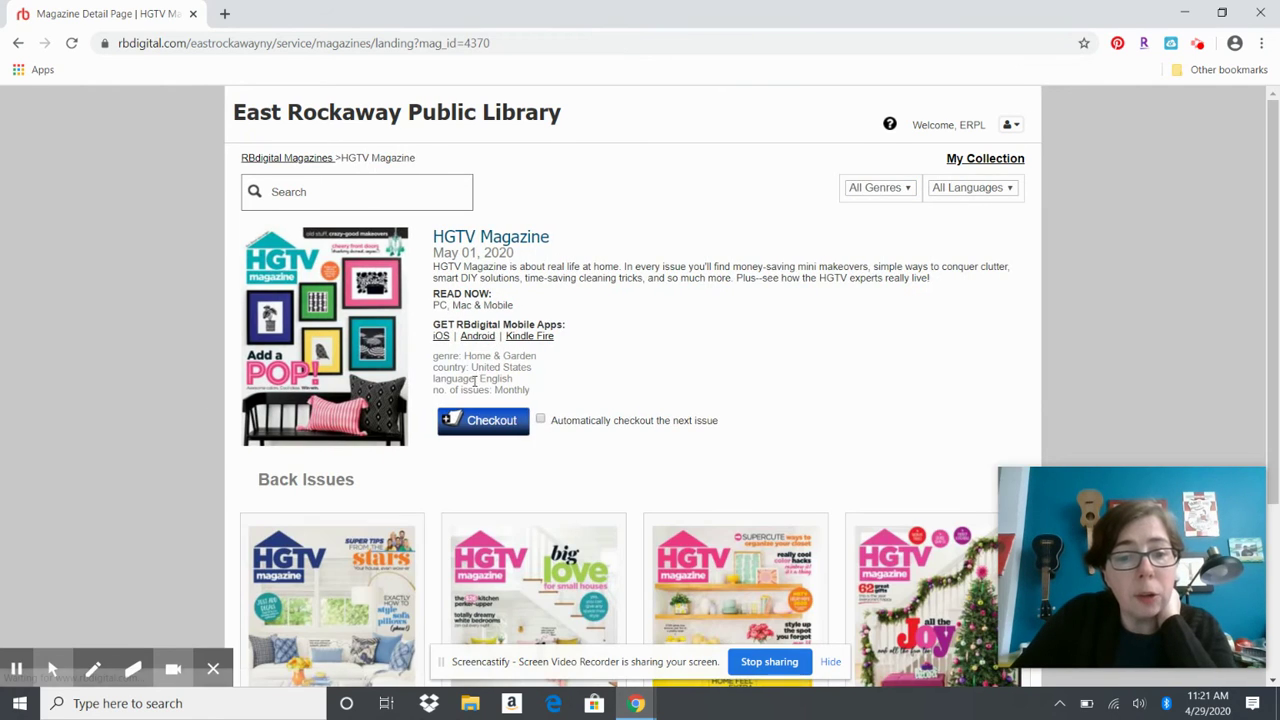
Look over HGTV Magazine's back issues, then check out the May 01, 2020 issue
scroll(786, 380, down, 3)
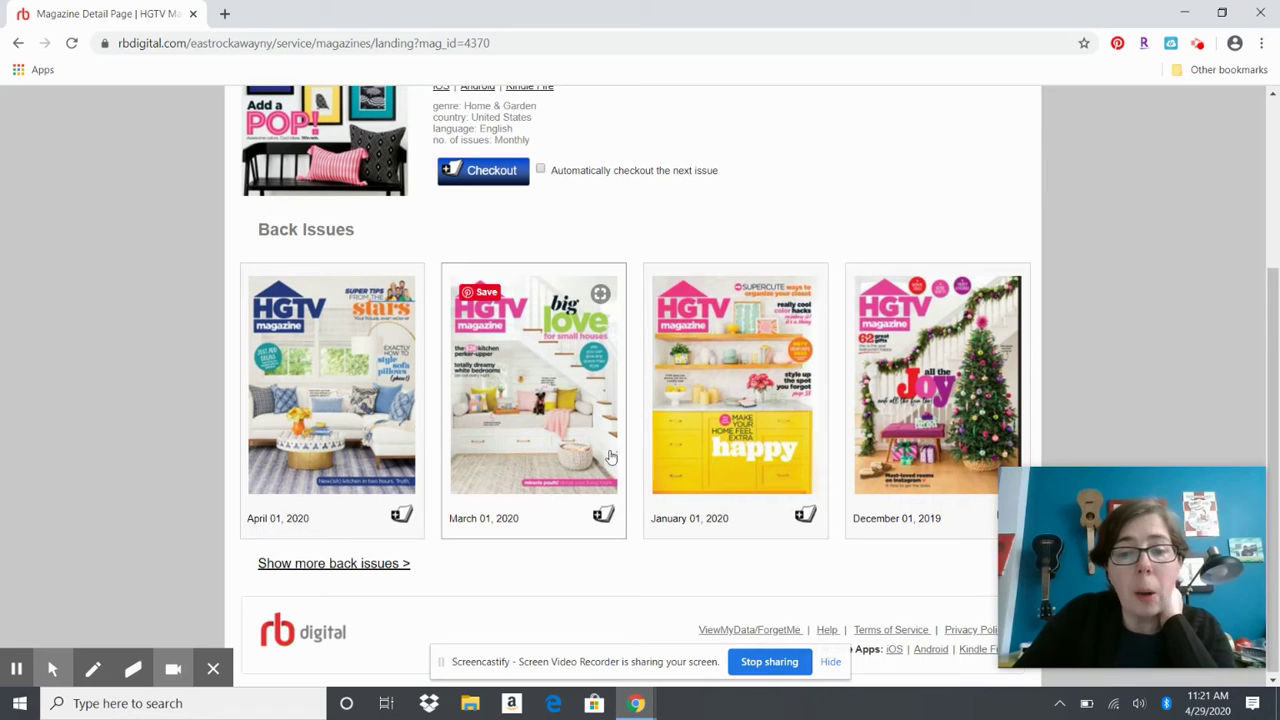
scroll(716, 392, up, 1)
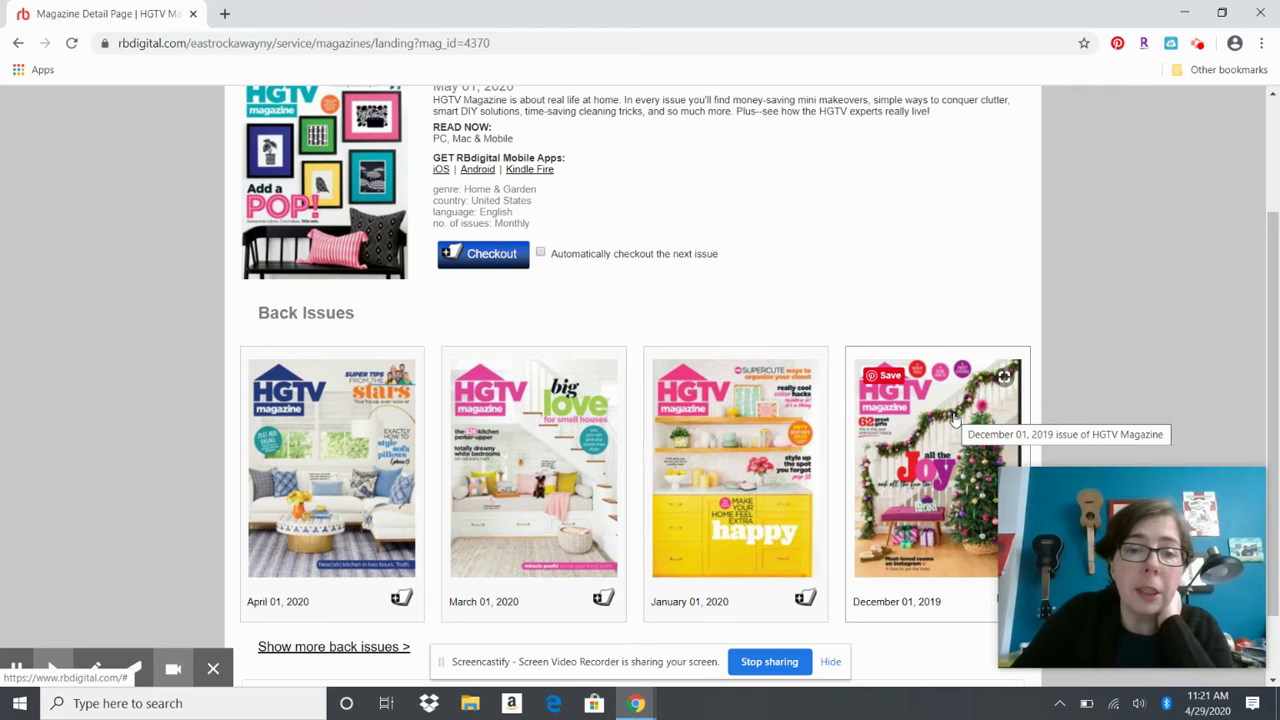
scroll(955, 420, up, 1)
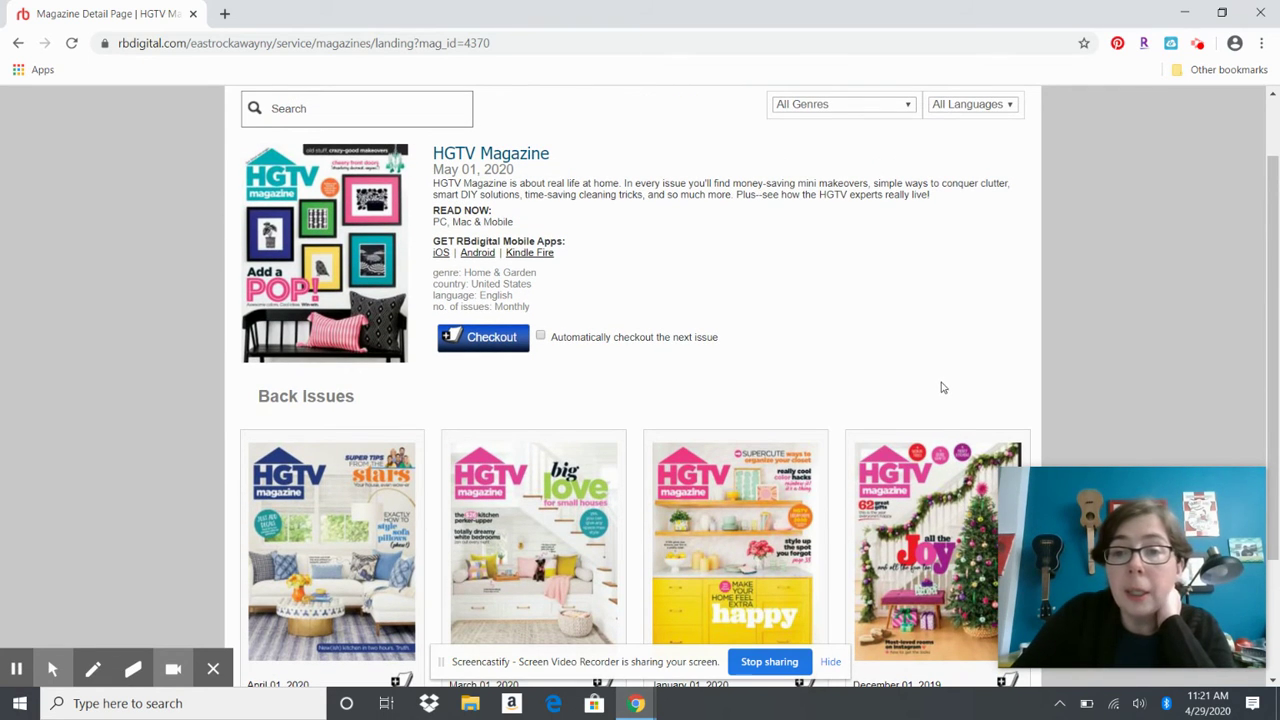
scroll(894, 330, up, 1)
scroll(894, 330, up, 1)
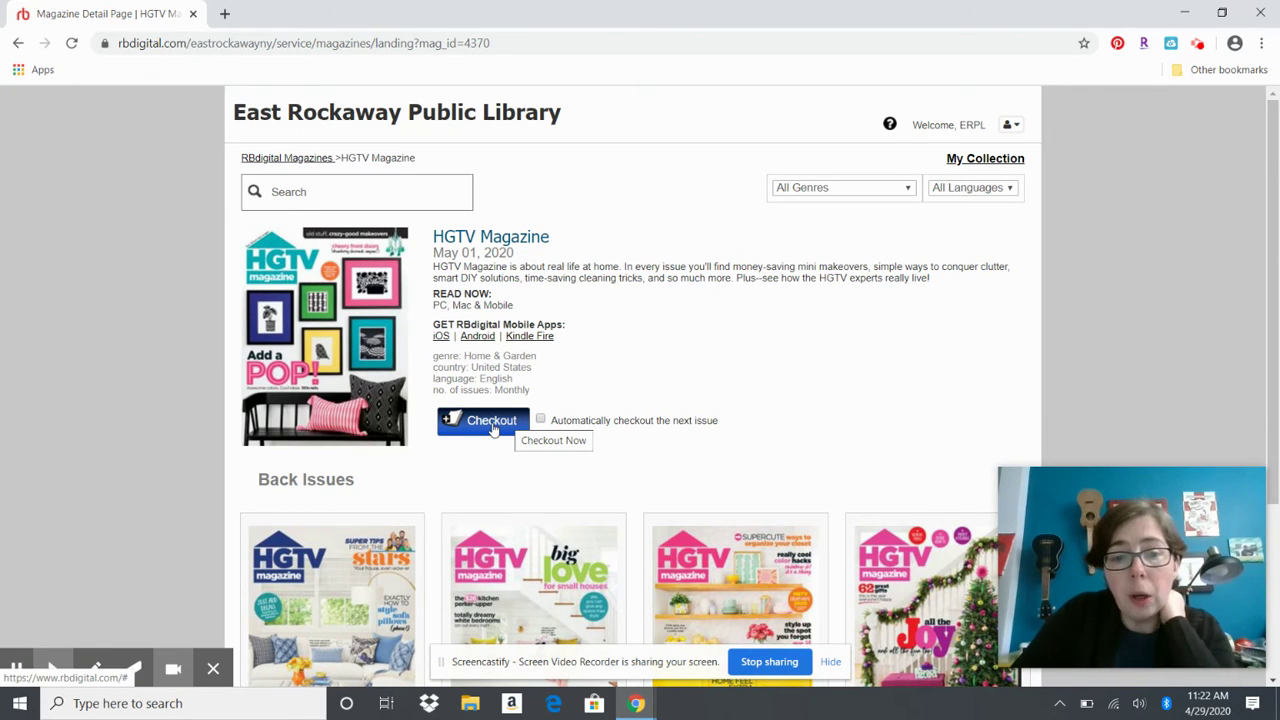
click(492, 424)
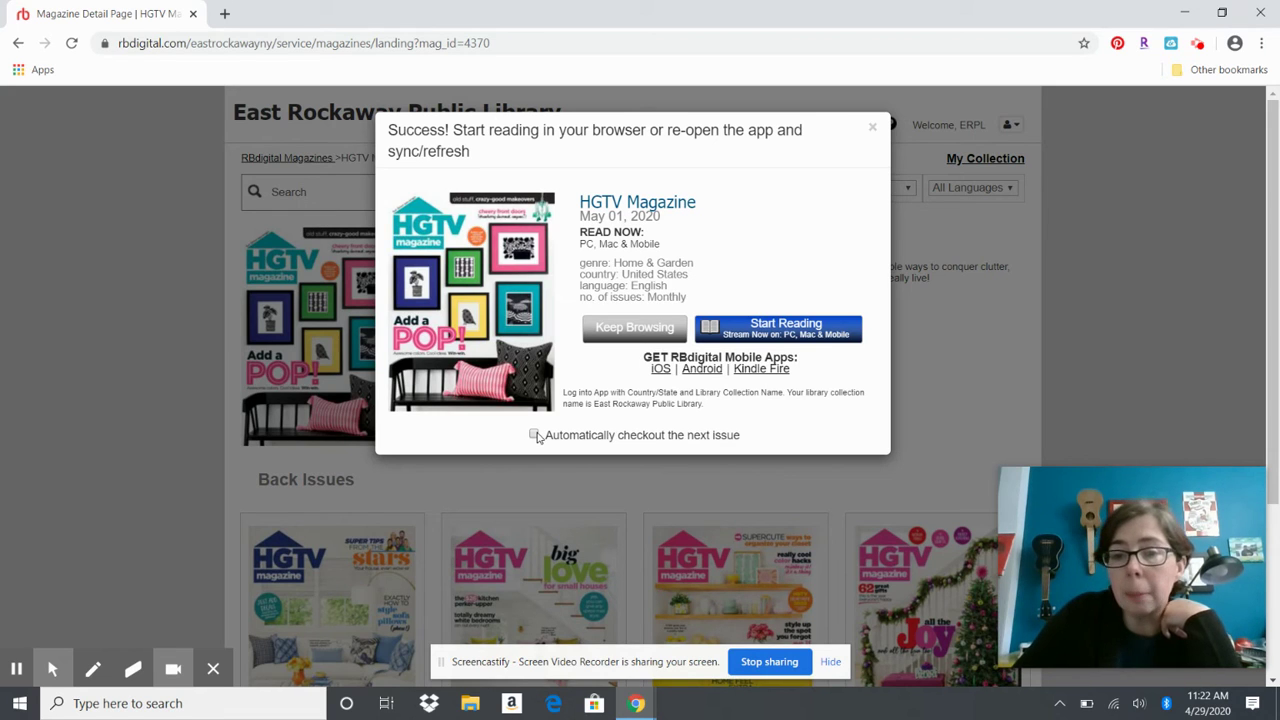
Start reading the checked-out HGTV issue in the browser reader
click(764, 322)
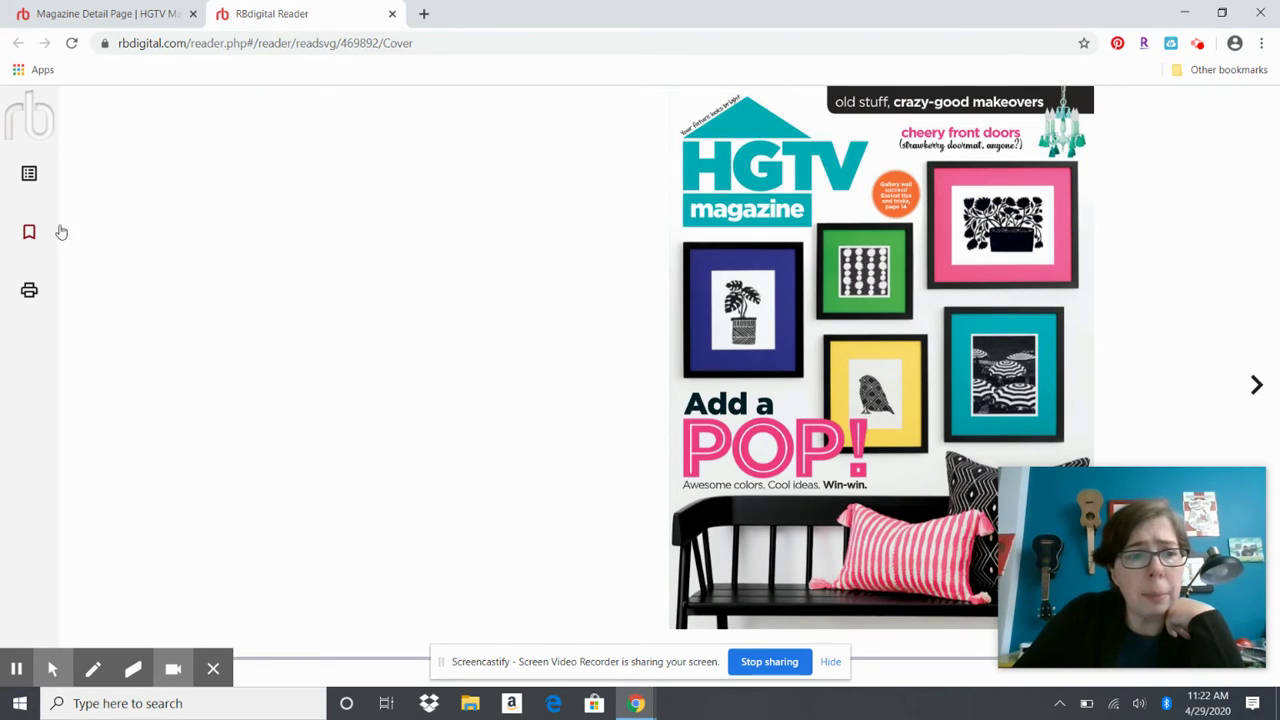
Page forward five times from the cover to the May contents page
click(1259, 392)
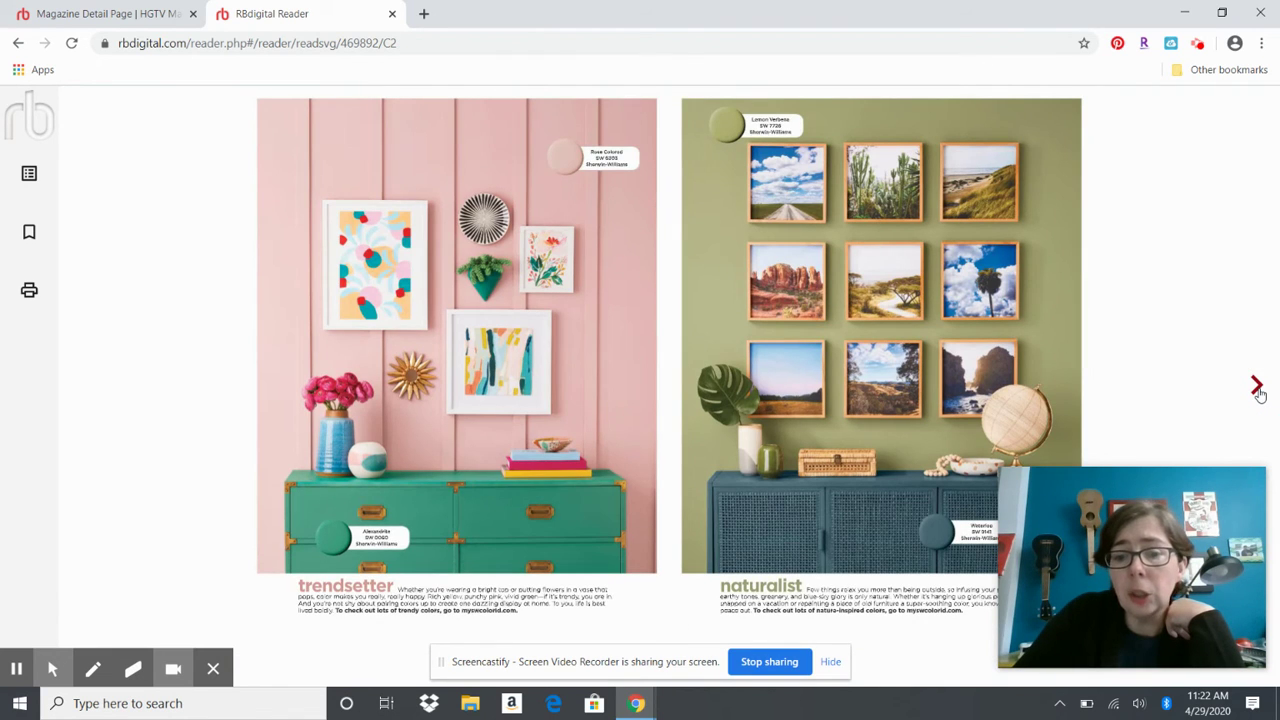
click(1259, 392)
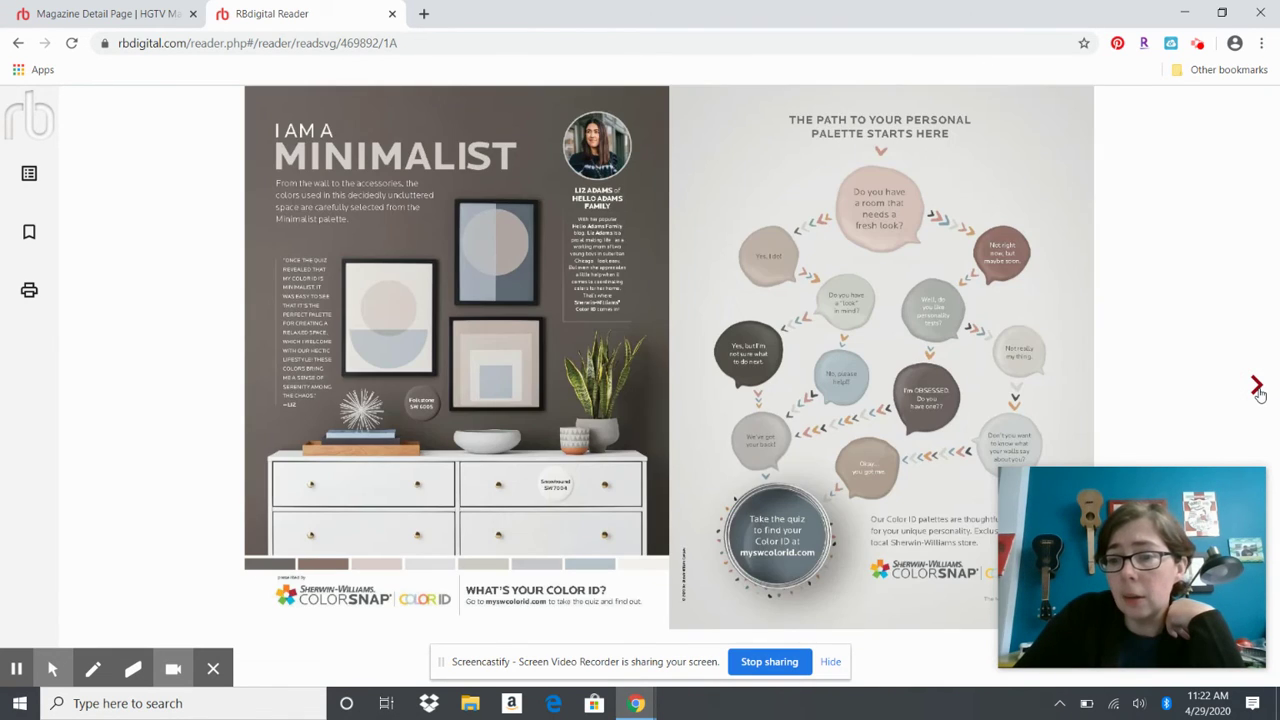
click(1257, 387)
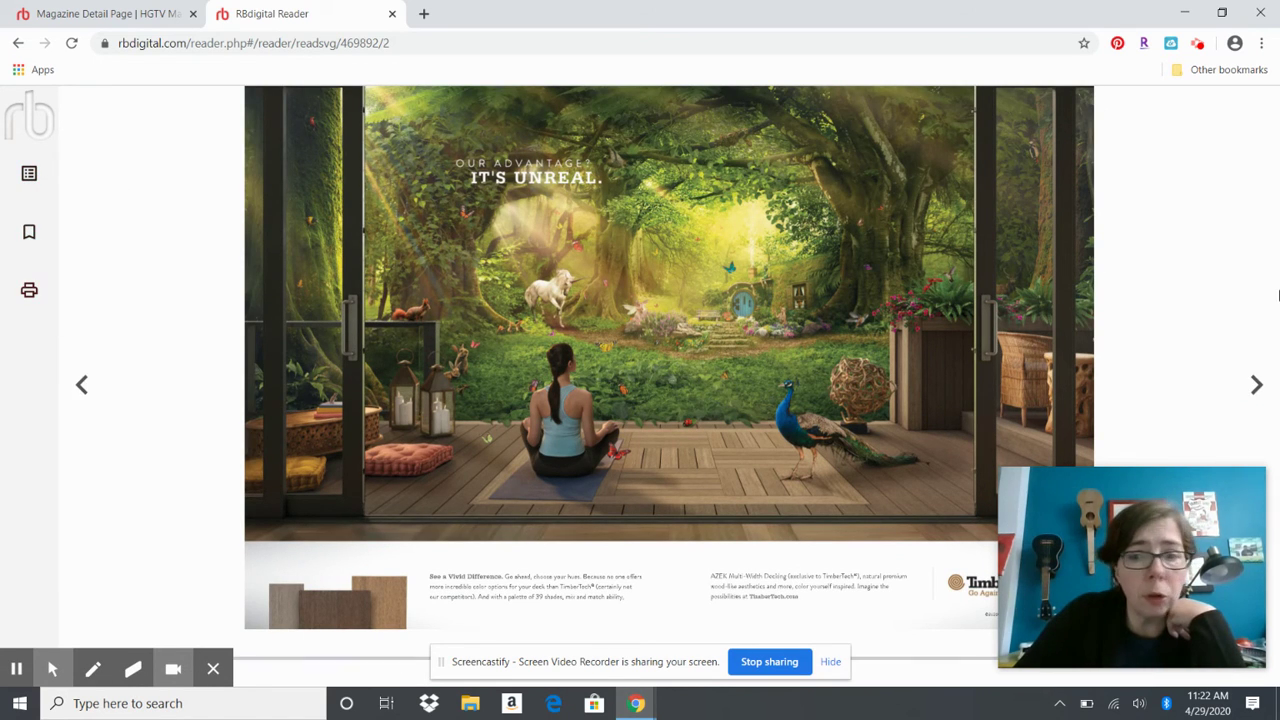
click(1254, 389)
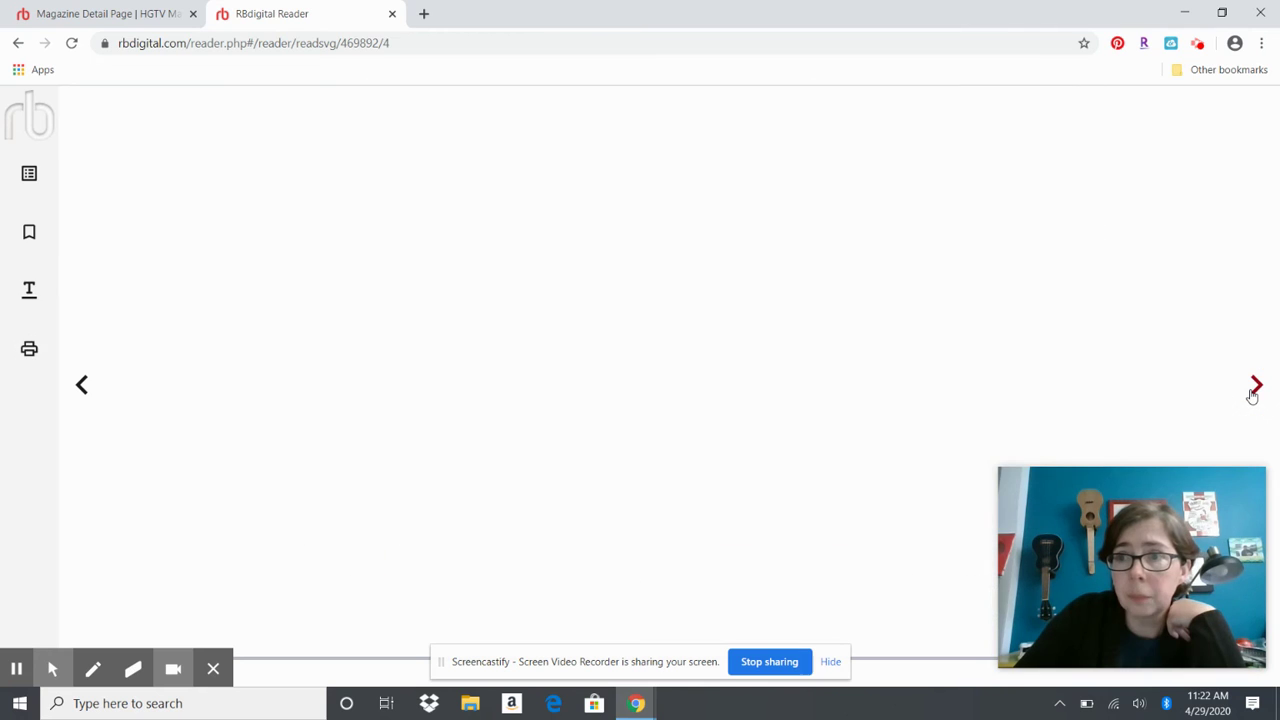
click(1252, 394)
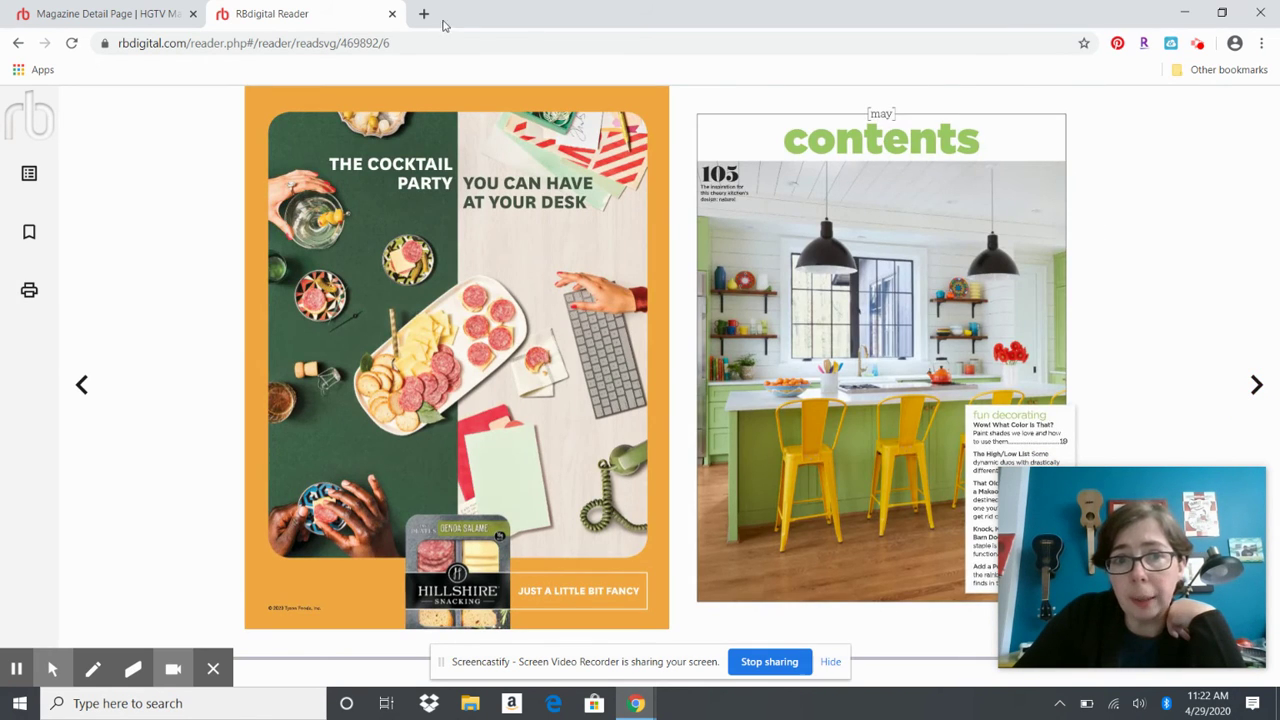
Close the reader and browse Celebrity & Gossip magazines
click(393, 16)
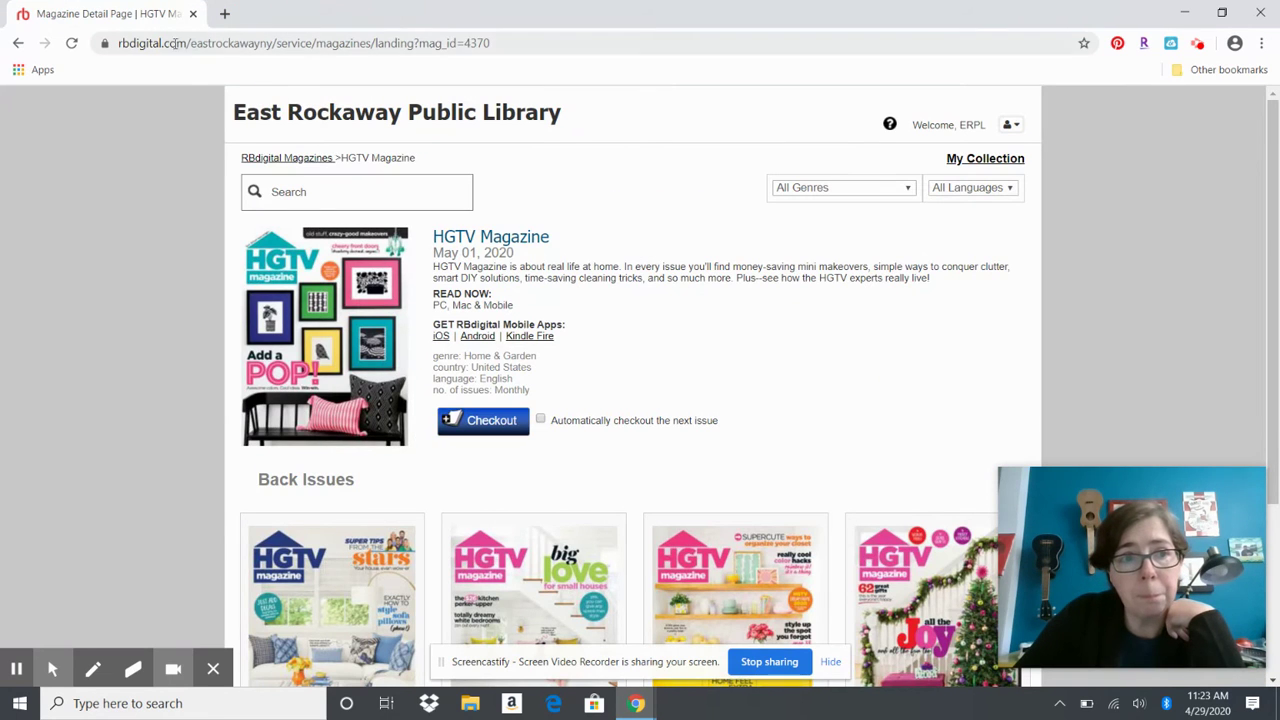
click(898, 193)
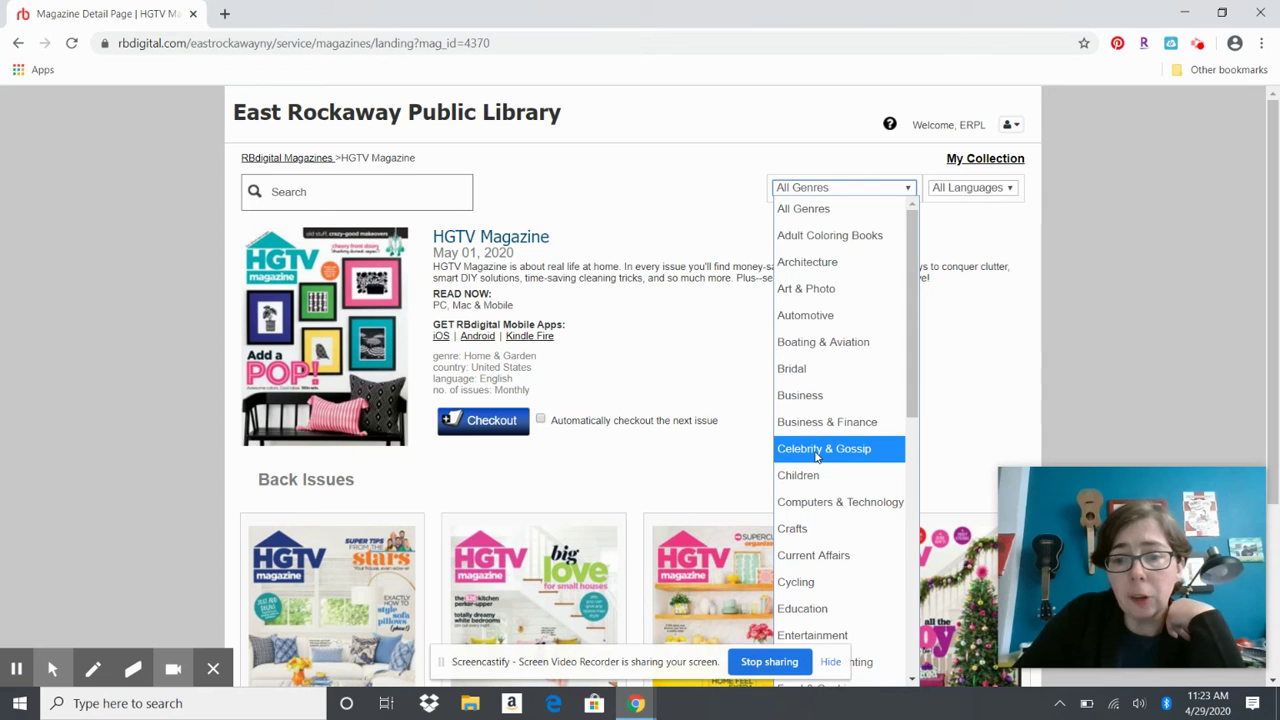
click(818, 451)
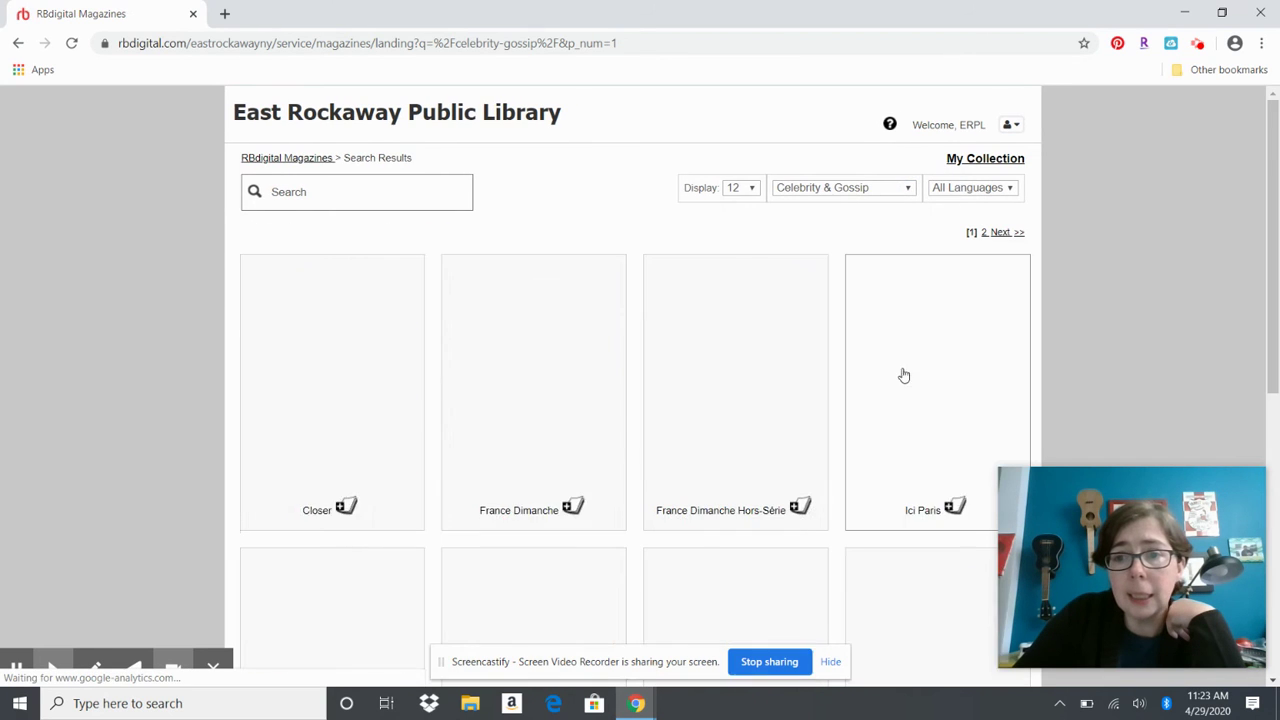
scroll(903, 375, down, 2)
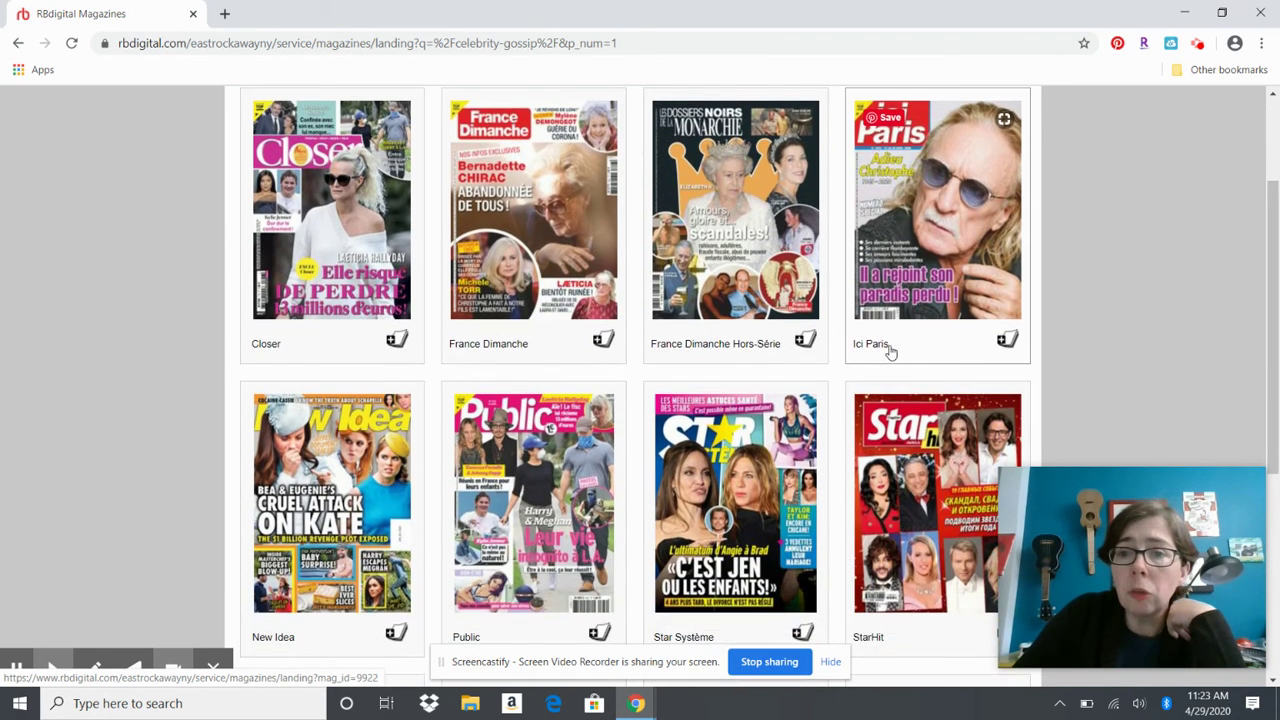
scroll(886, 349, up, 2)
Switch the genre filter to Pets & Animals
click(902, 189)
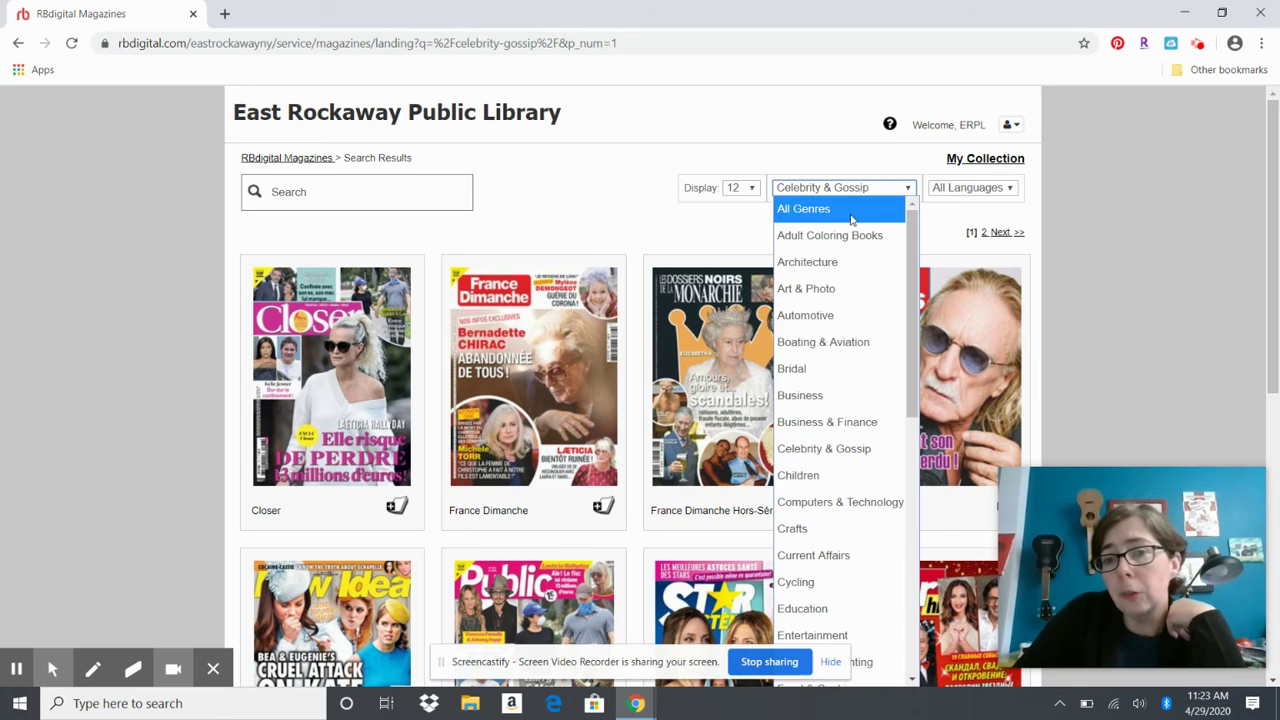
scroll(863, 260, down, 3)
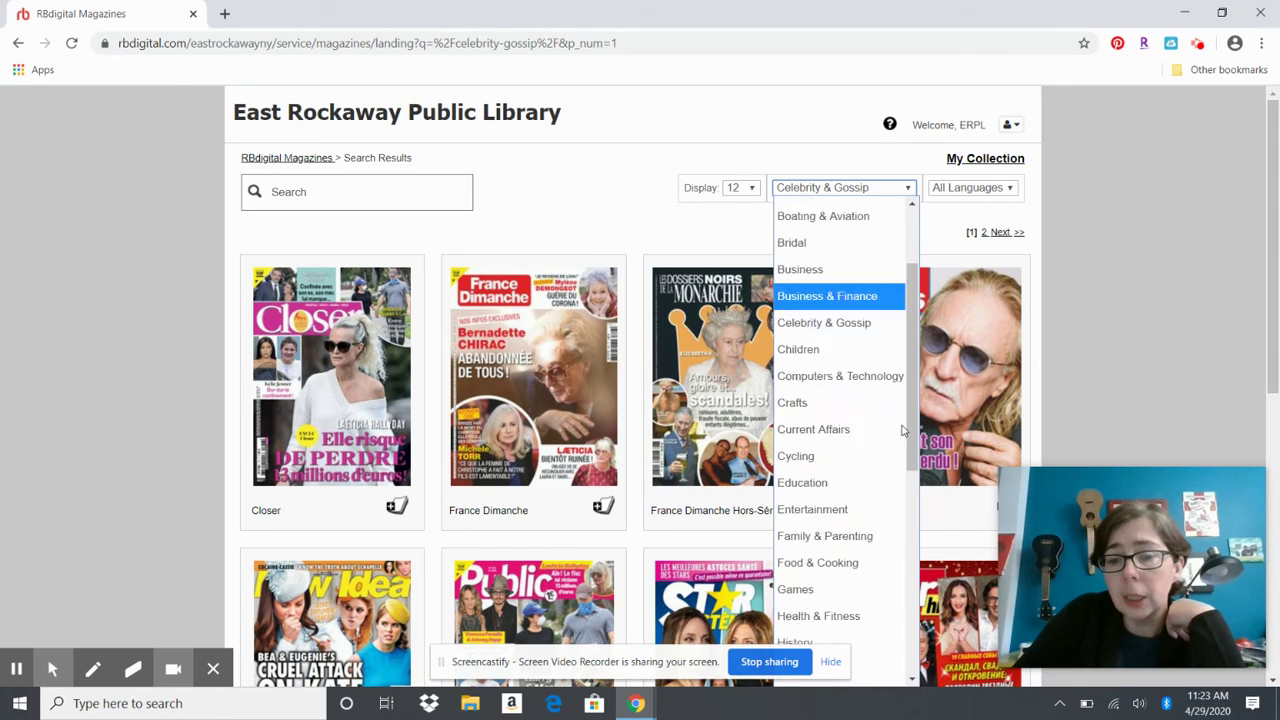
scroll(872, 455, down, 2)
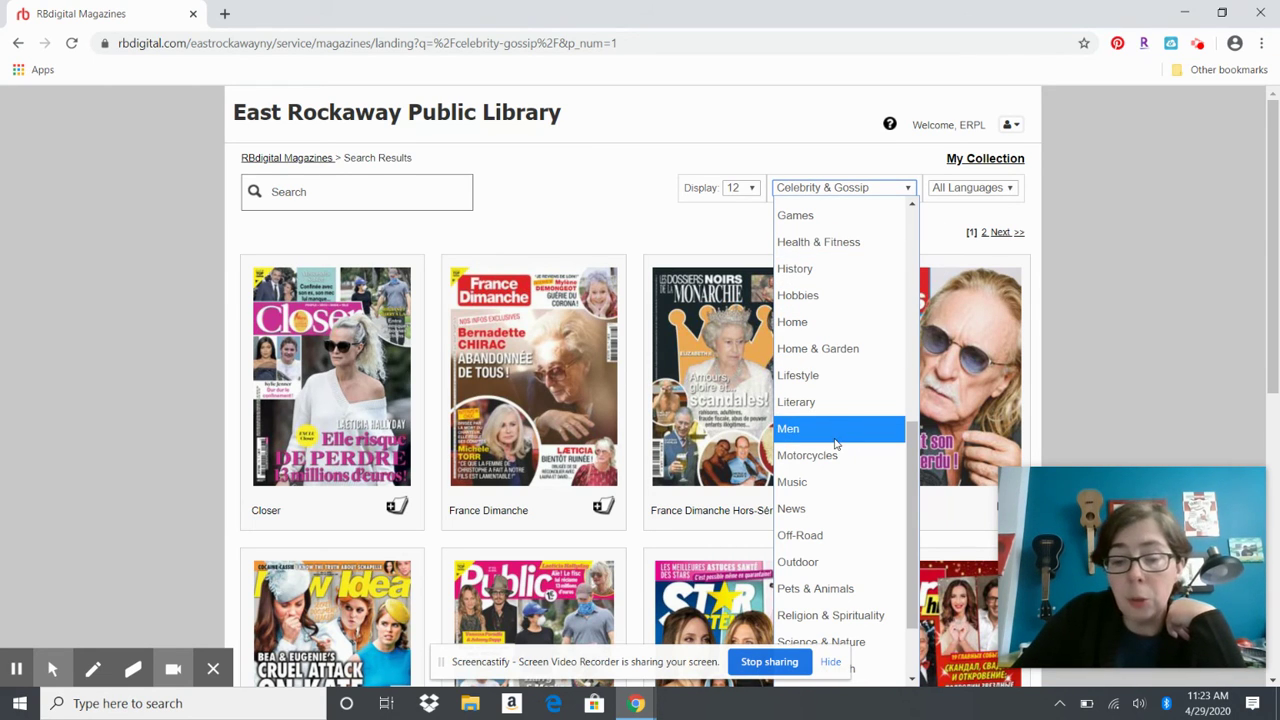
scroll(836, 443, down, 1)
click(830, 484)
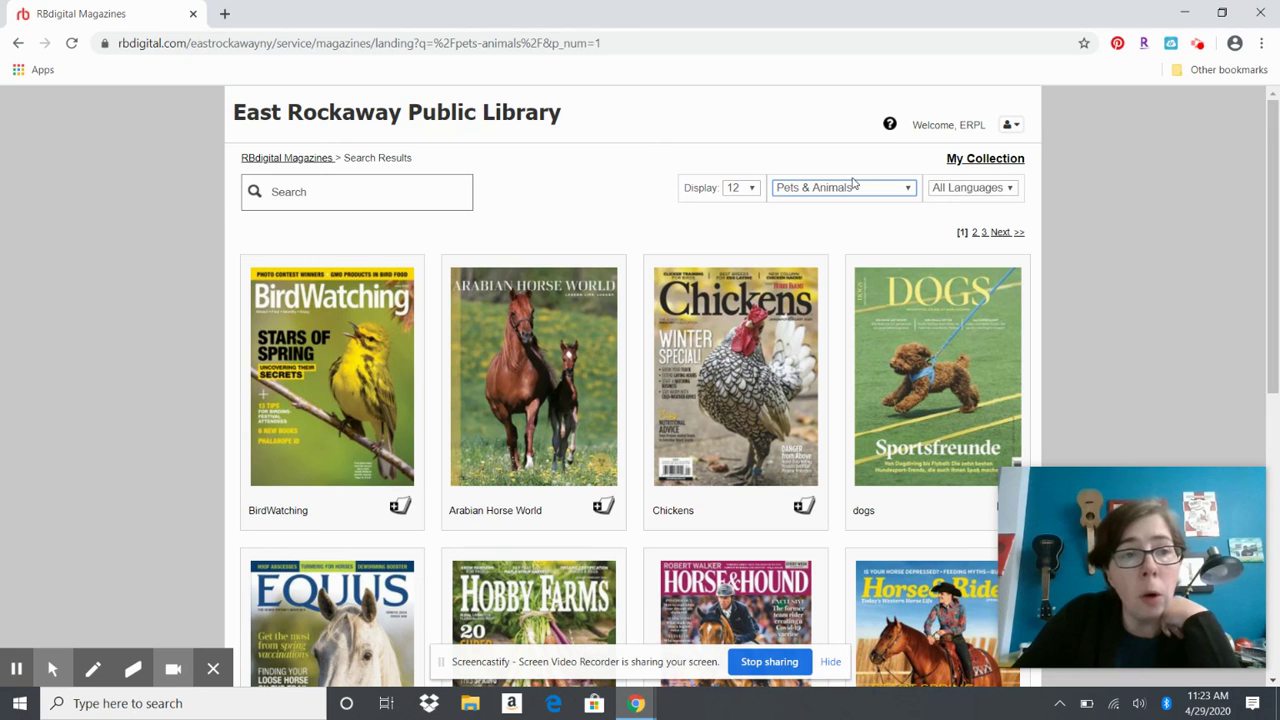
Log out of the RBdigital library account
click(1006, 132)
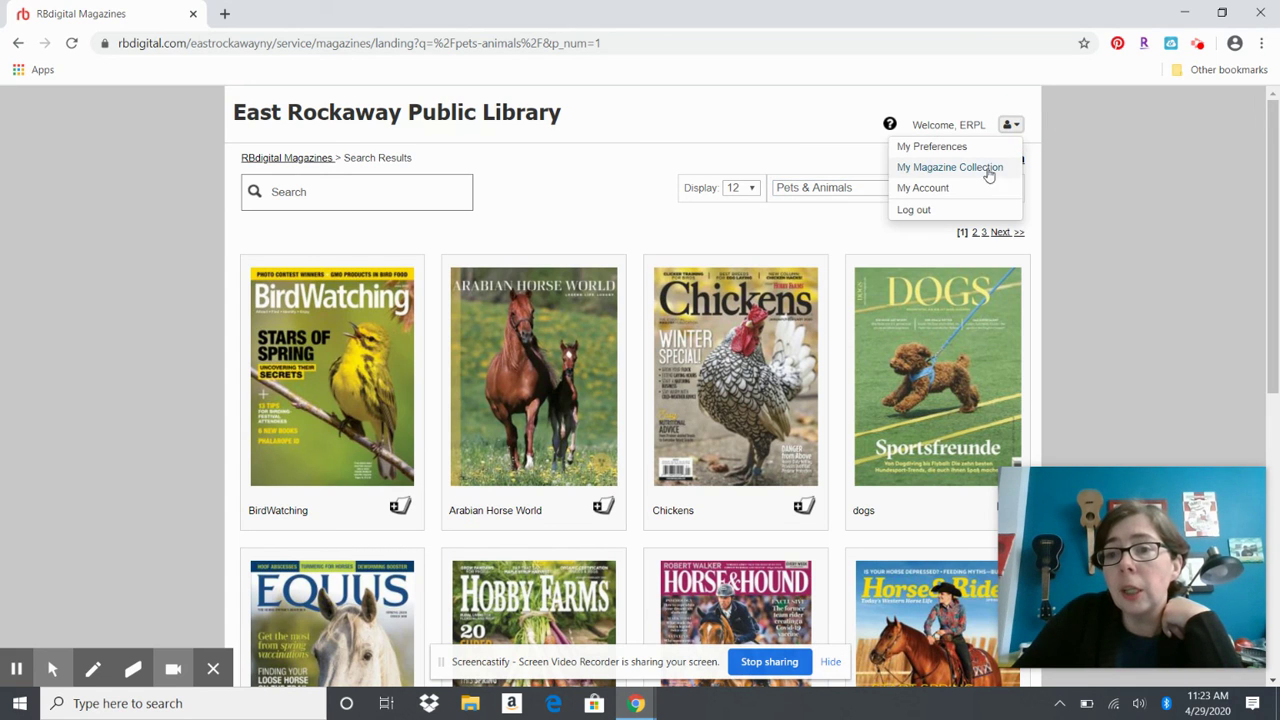
click(946, 209)
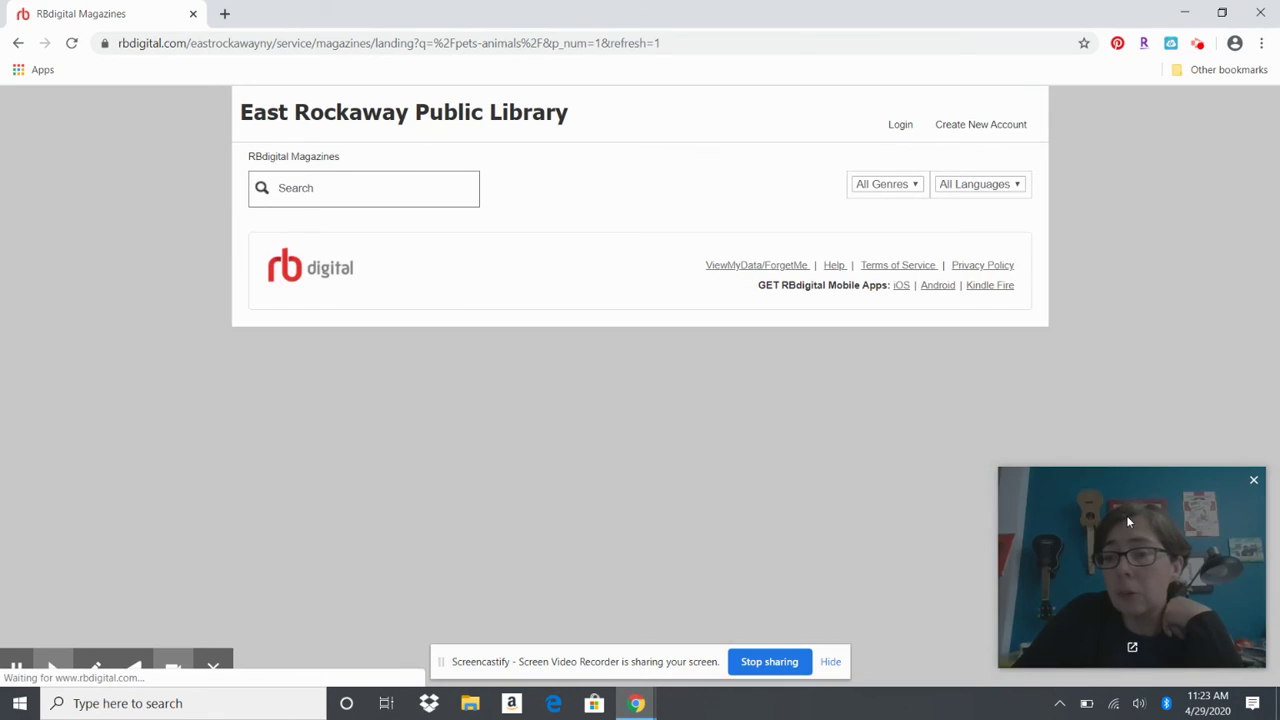
drag(1126, 515, 866, 489)
click(398, 44)
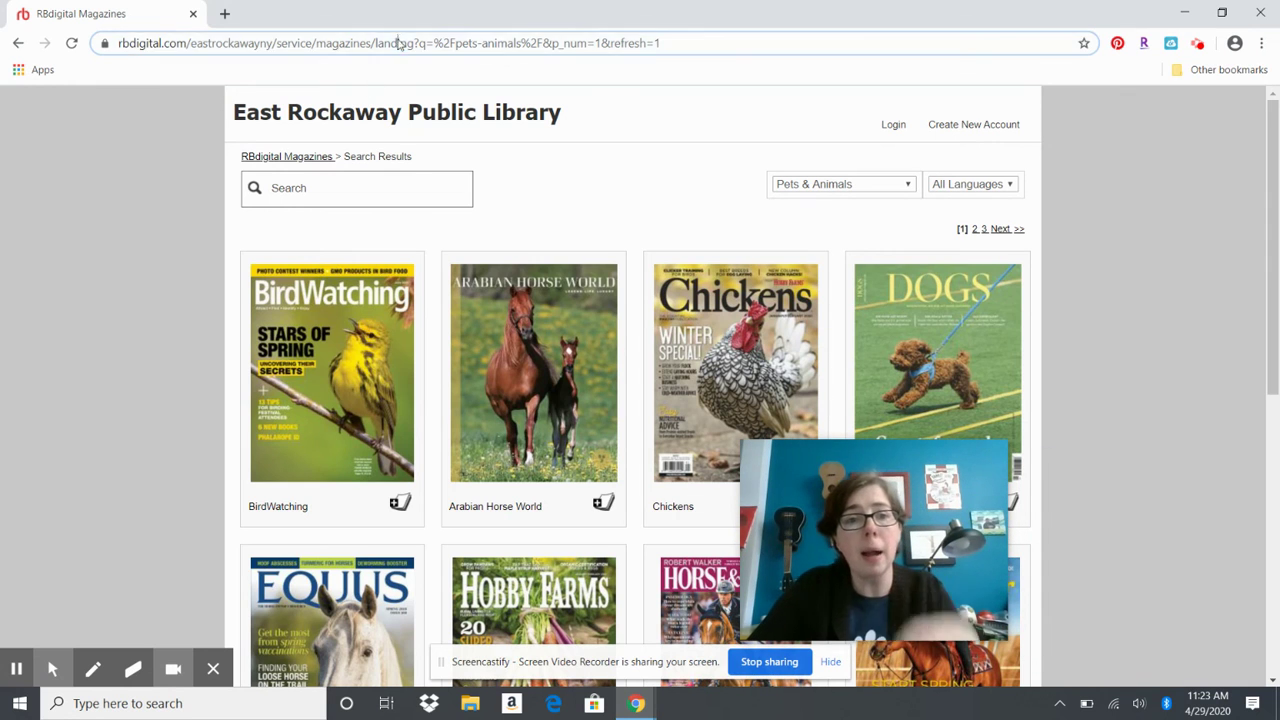
Go to eastrockawaylibrary.org to load the East Rockaway Public Library homepage
text(east)
key(BackSpace)
text(s)
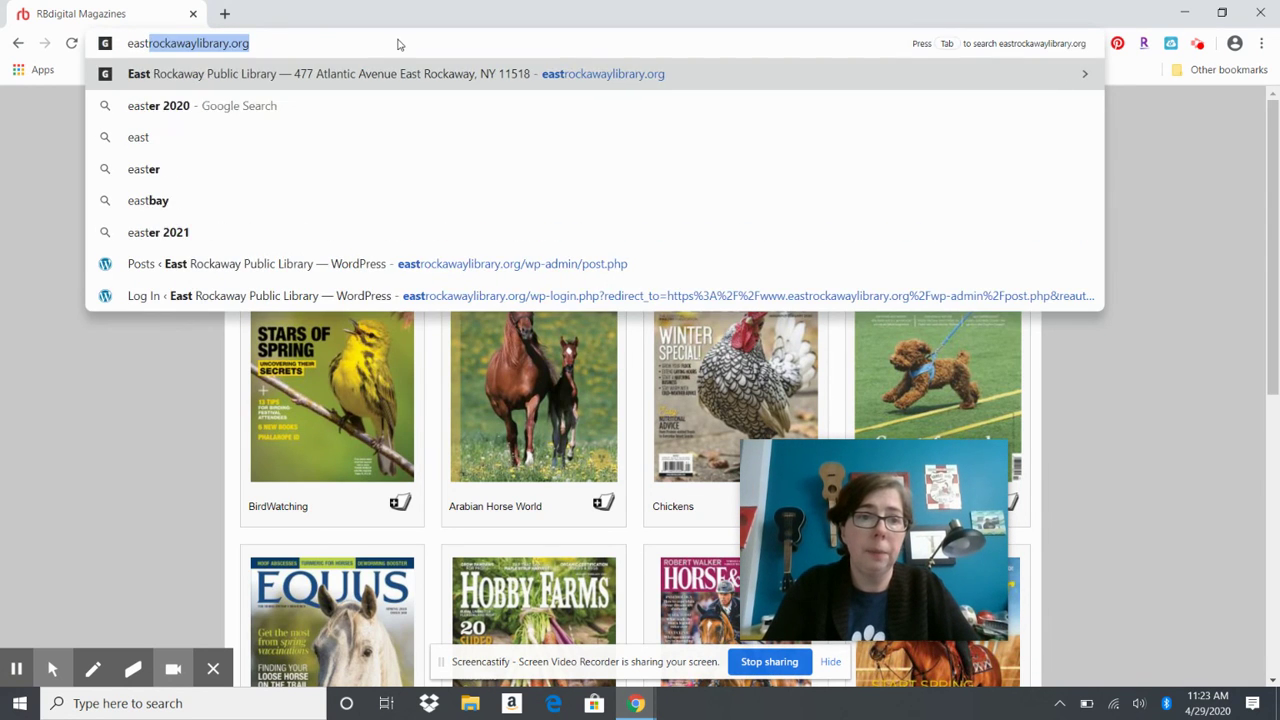
key(Return)
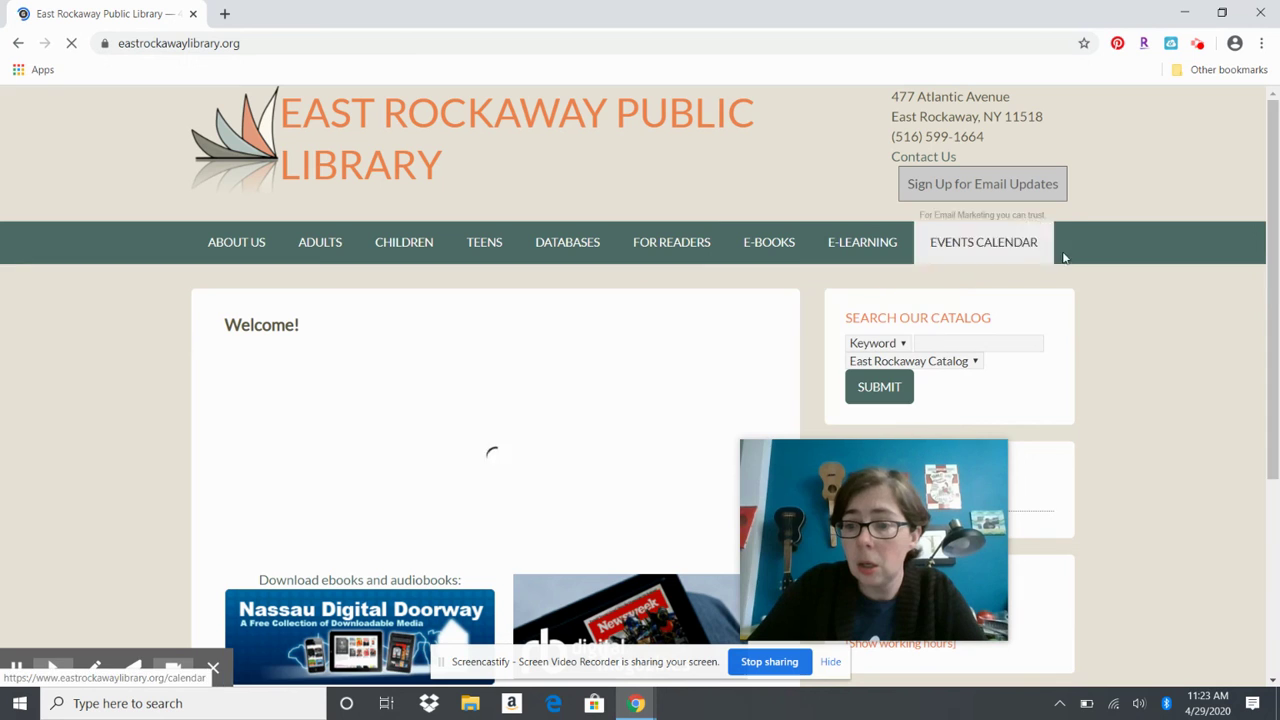